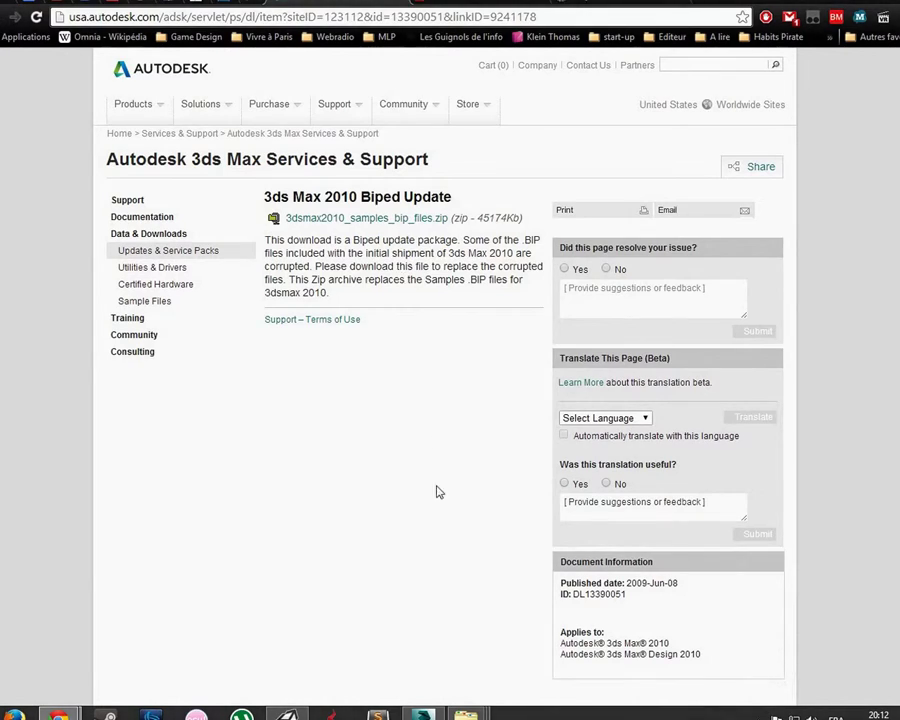
Switch to 3ds Max and close the Render Setup dialog over the existing biped scene.
left_click(428, 715)
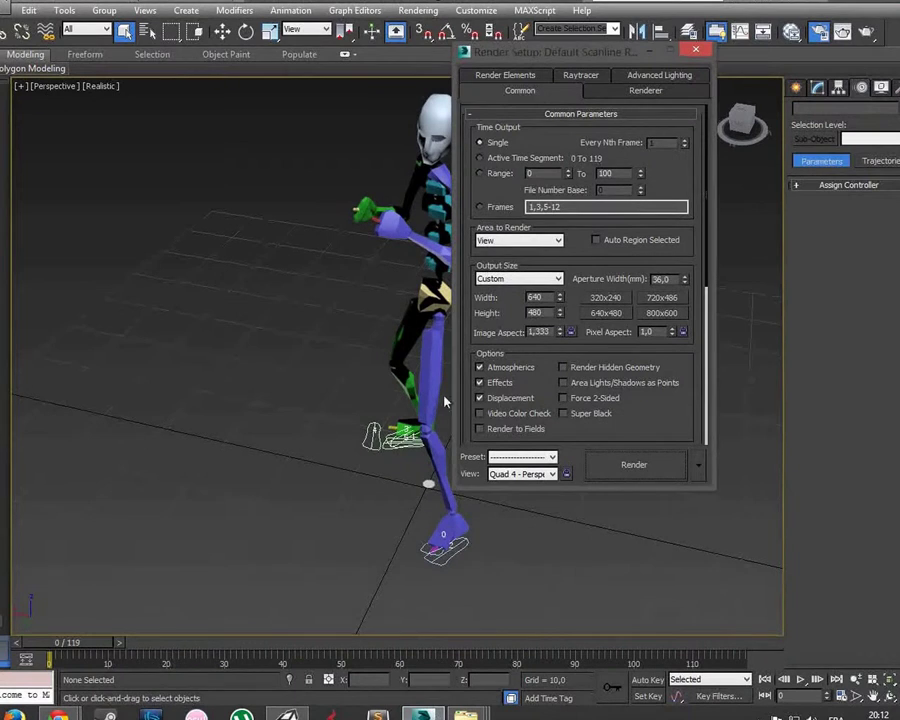
left_click(697, 54)
middle_click_drag(566, 282, 493, 412)
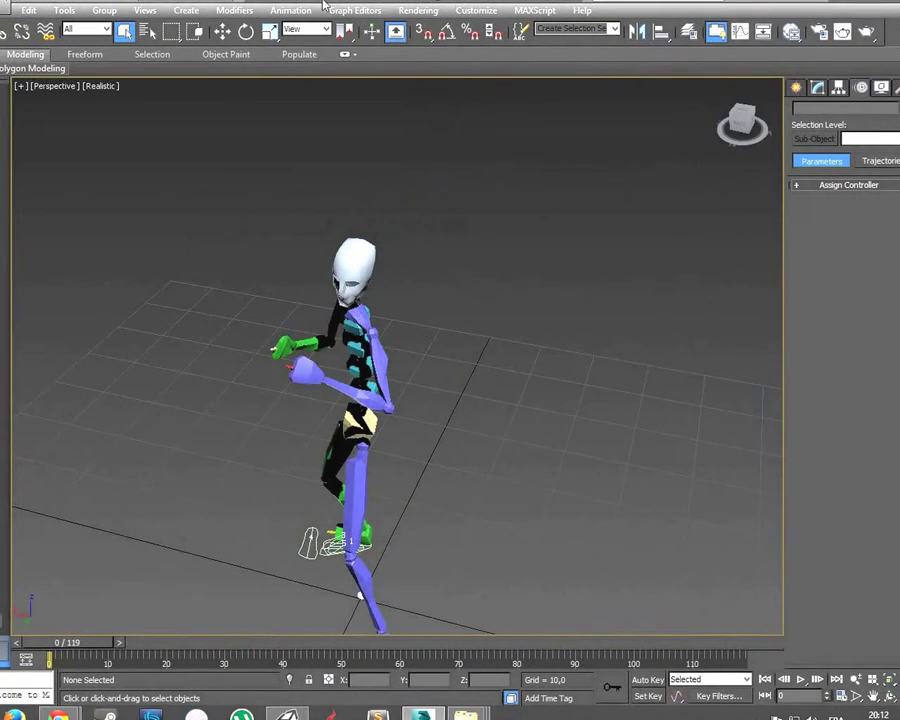
middle_click_drag(184, 229, 229, 175)
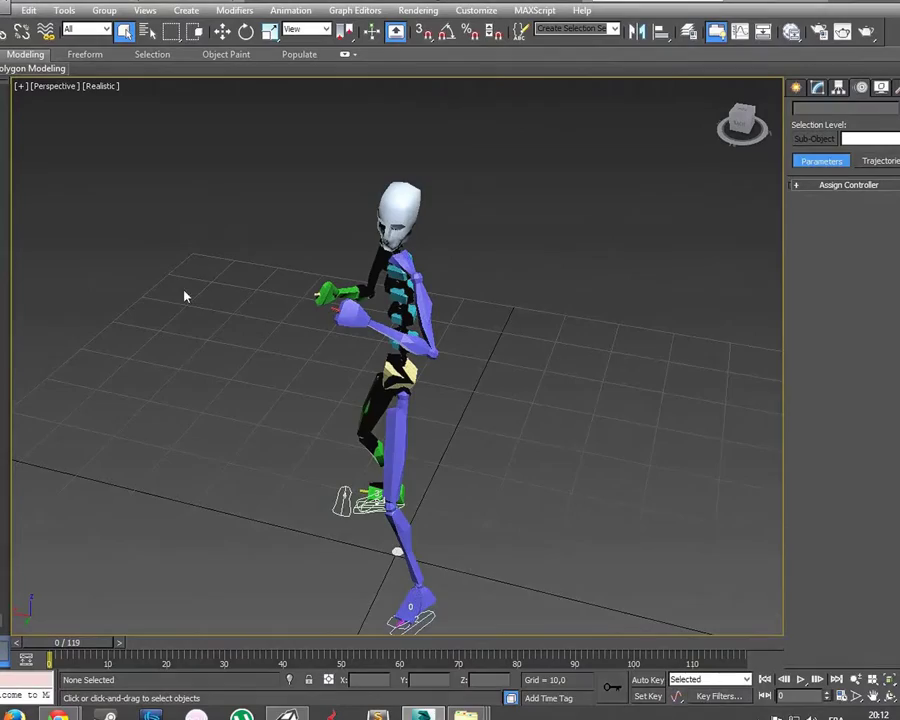
middle_click_drag(190, 346, 177, 311)
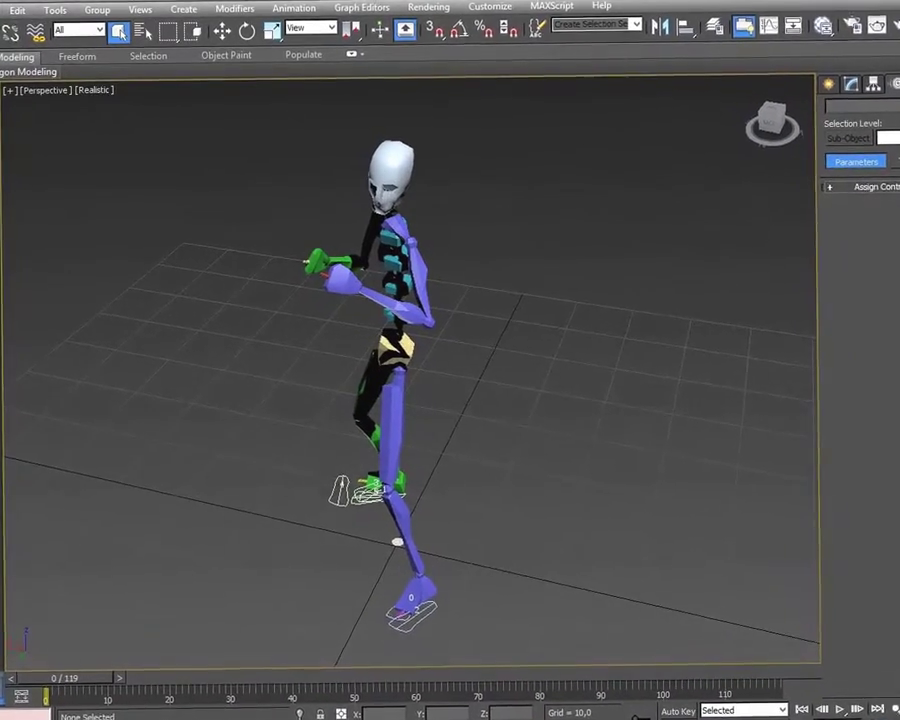
Start a new scene with the New All option, discarding the existing biped.
left_click(3, 4)
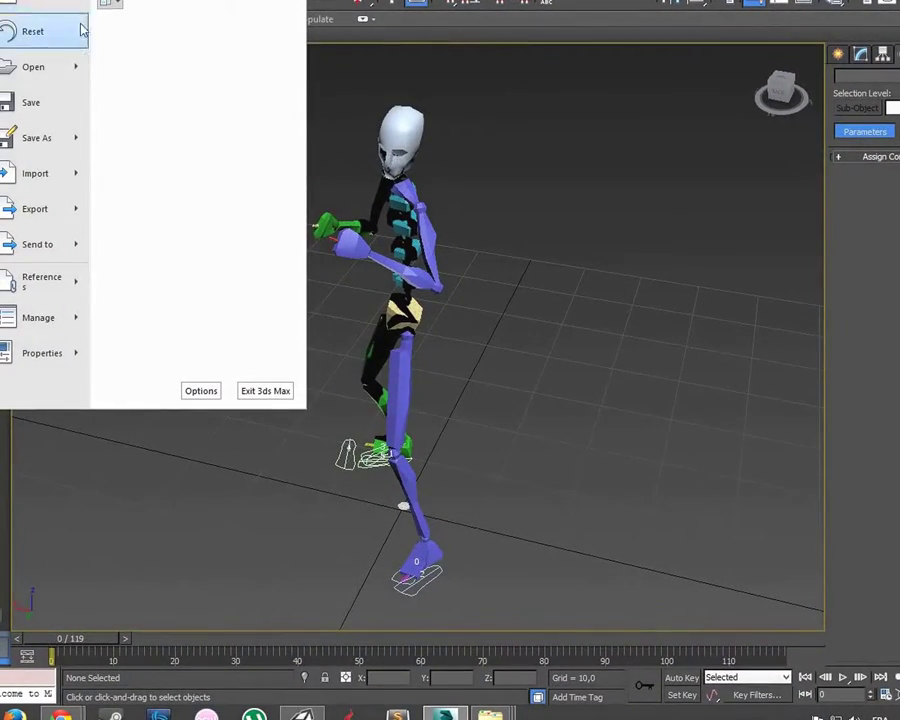
mouse_move(72, 6)
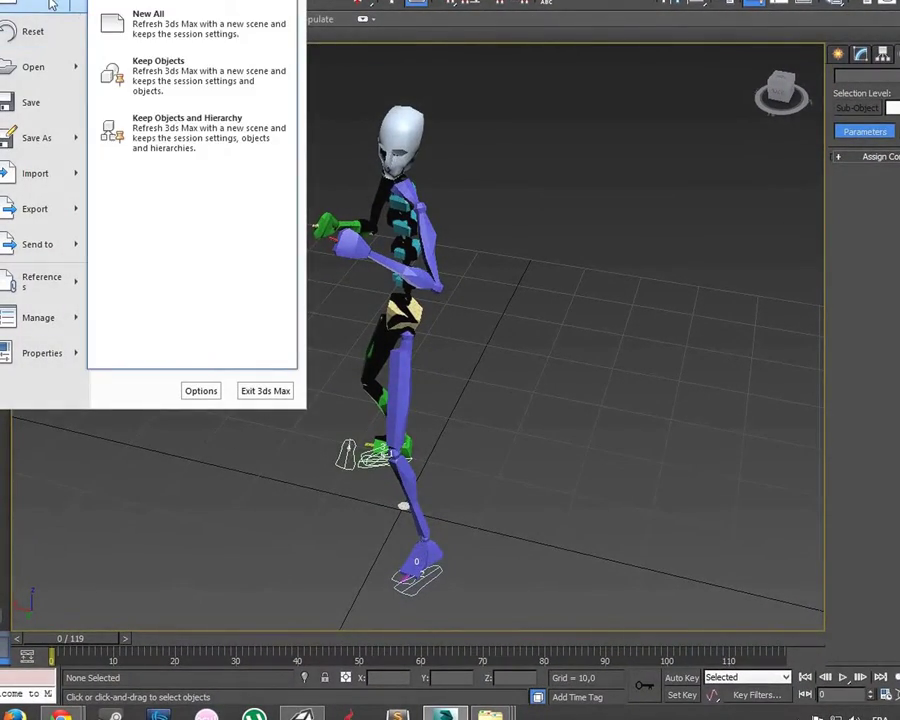
left_click(196, 38)
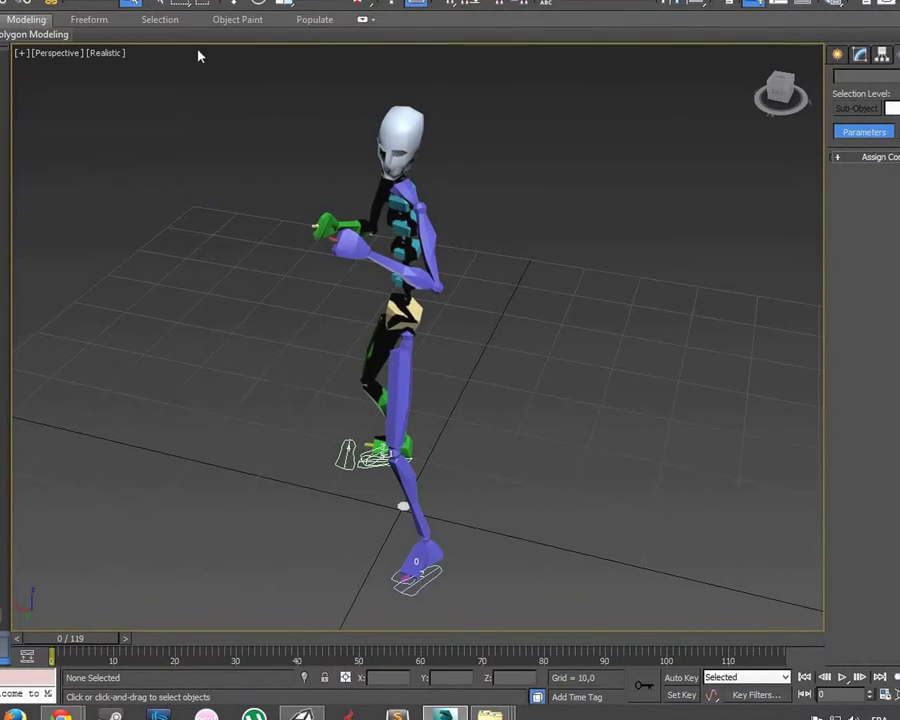
left_click(465, 360)
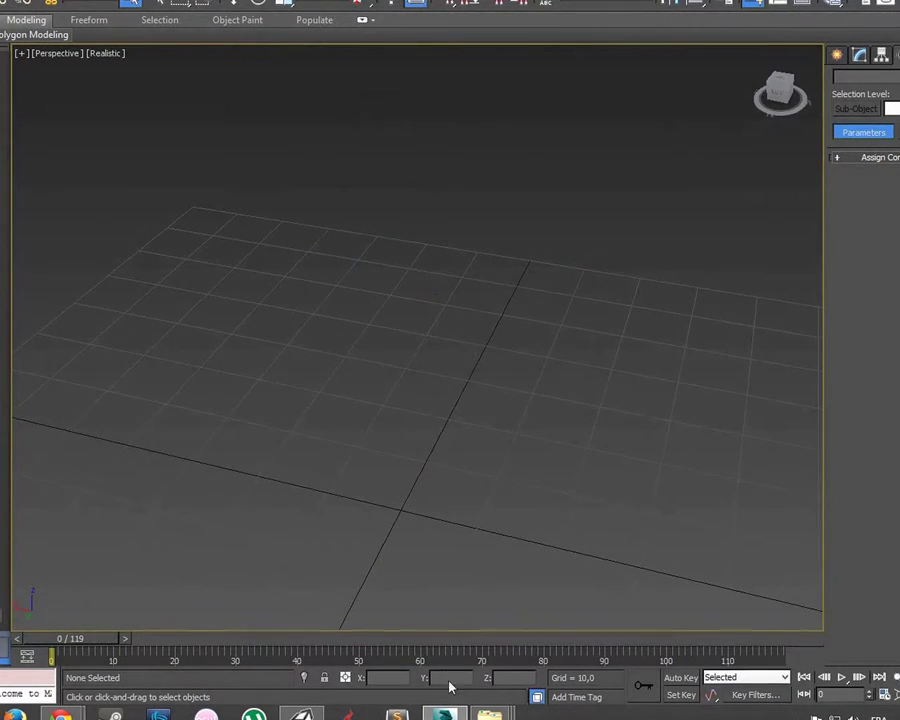
Locate Animation BIP.zip in the Animations folder and compare it with the Autodesk 3ds Max 2010 Biped Update download page.
mouse_move(489, 713)
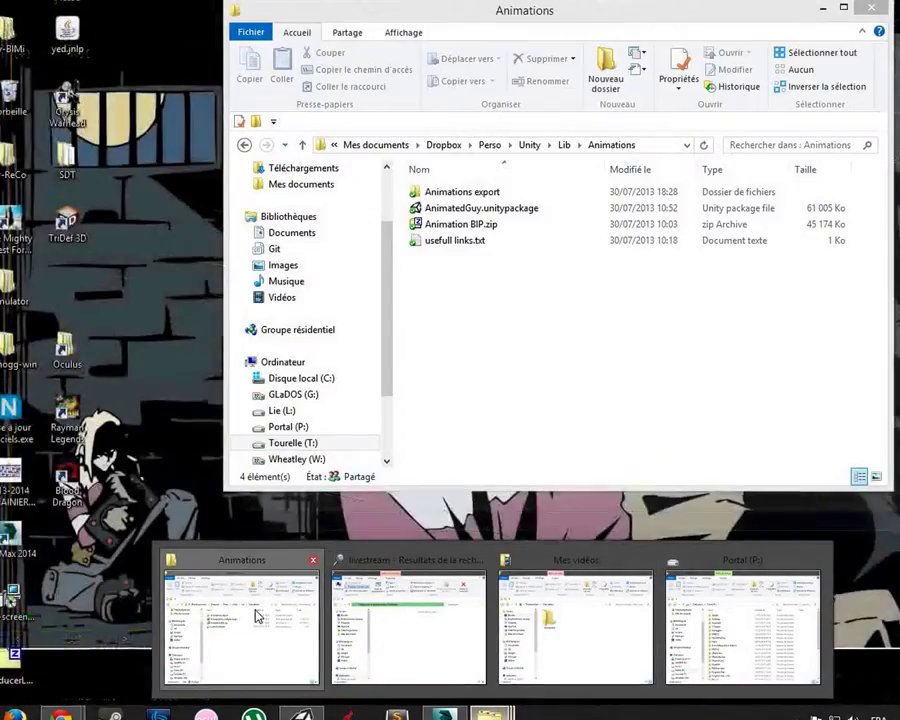
left_click(255, 613)
left_click(500, 222)
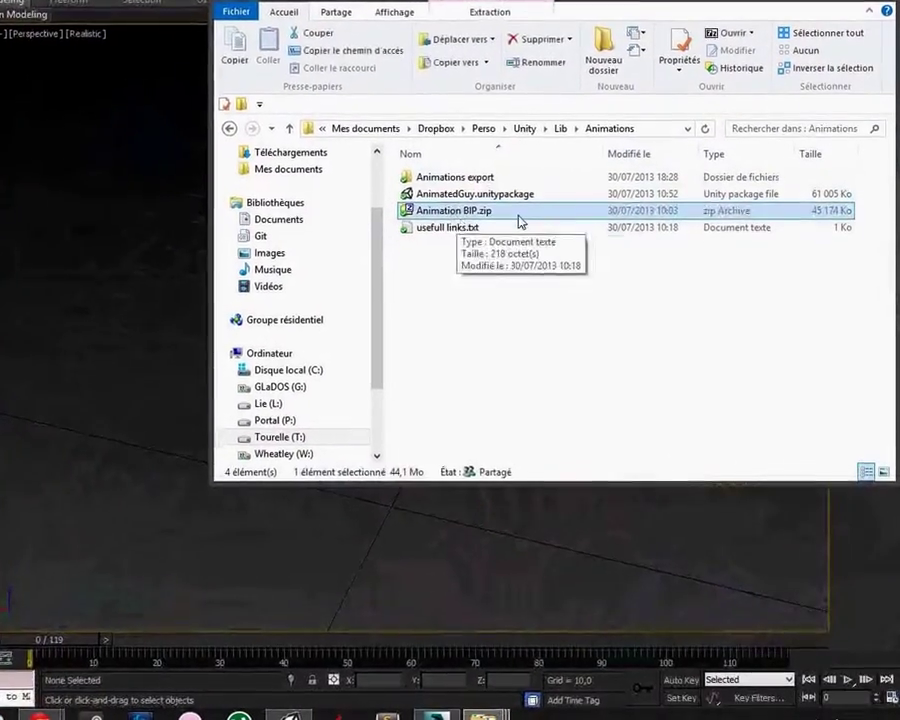
mouse_move(40, 714)
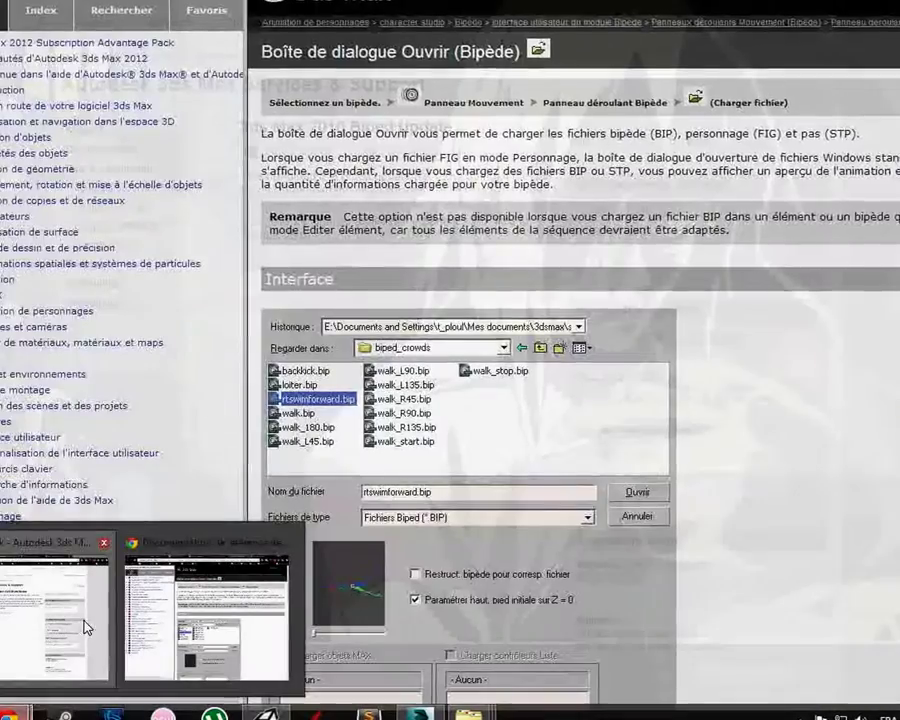
left_click(84, 624)
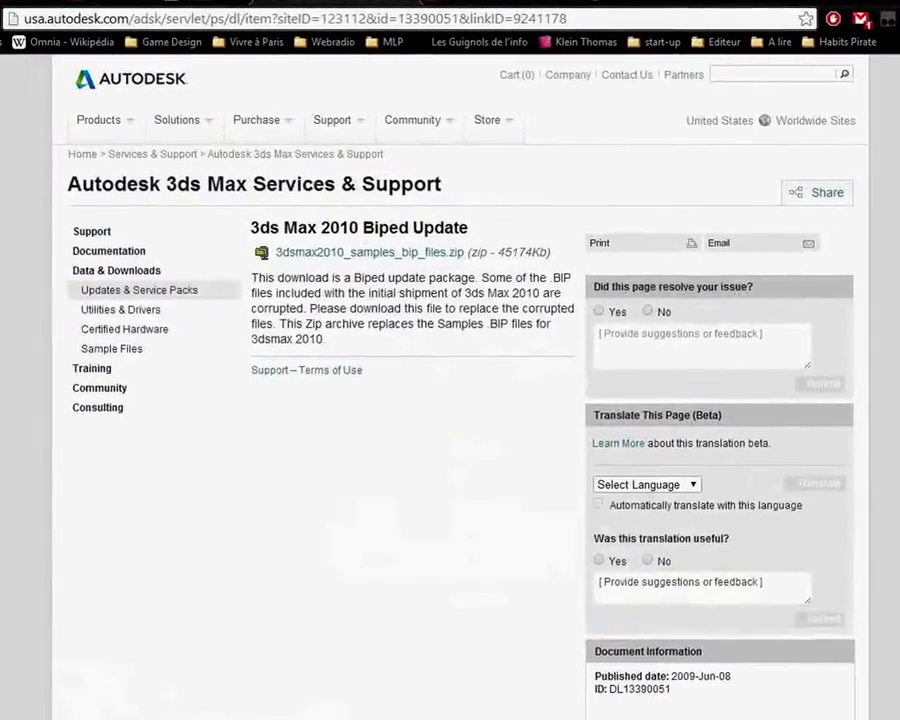
mouse_move(490, 717)
left_click(217, 700)
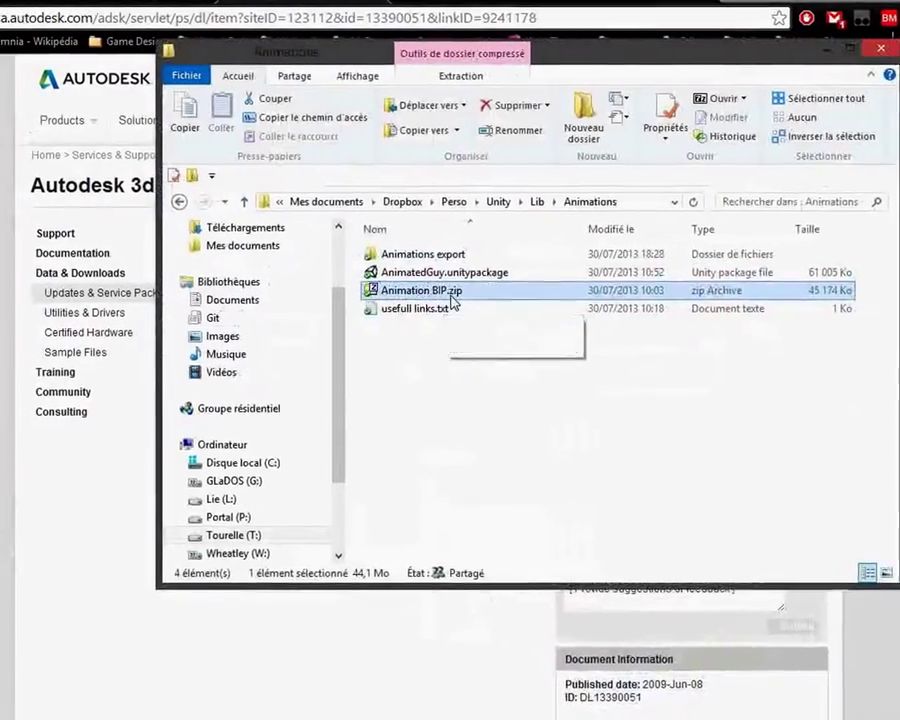
Extract Animation BIP.zip with 7-Zip into its own Animation BIP folder and open the extracted Samples folder.
right_click(452, 300)
mouse_move(490, 343)
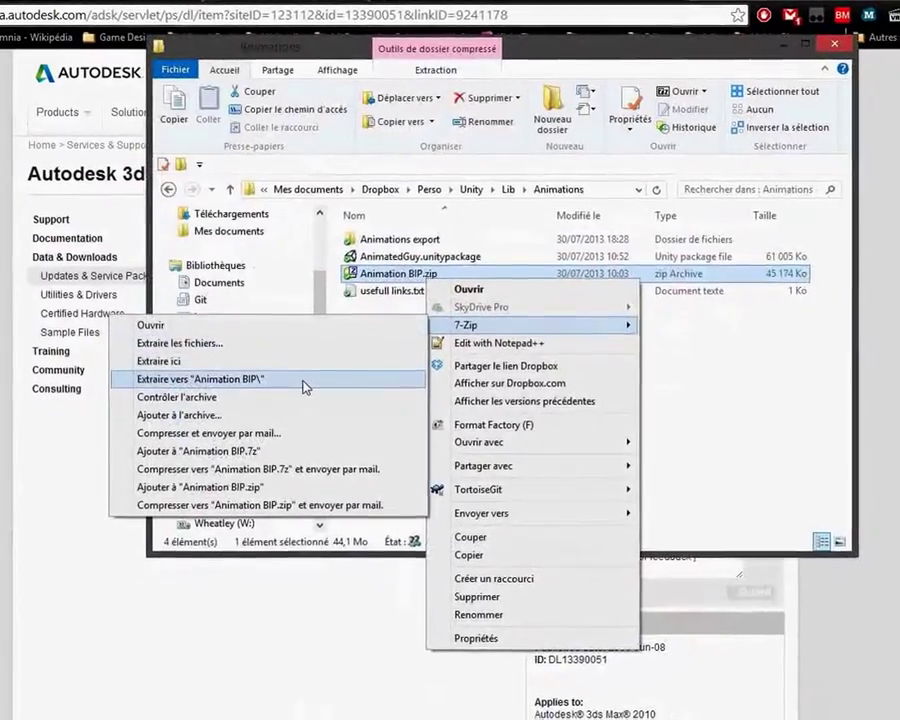
left_click(305, 387)
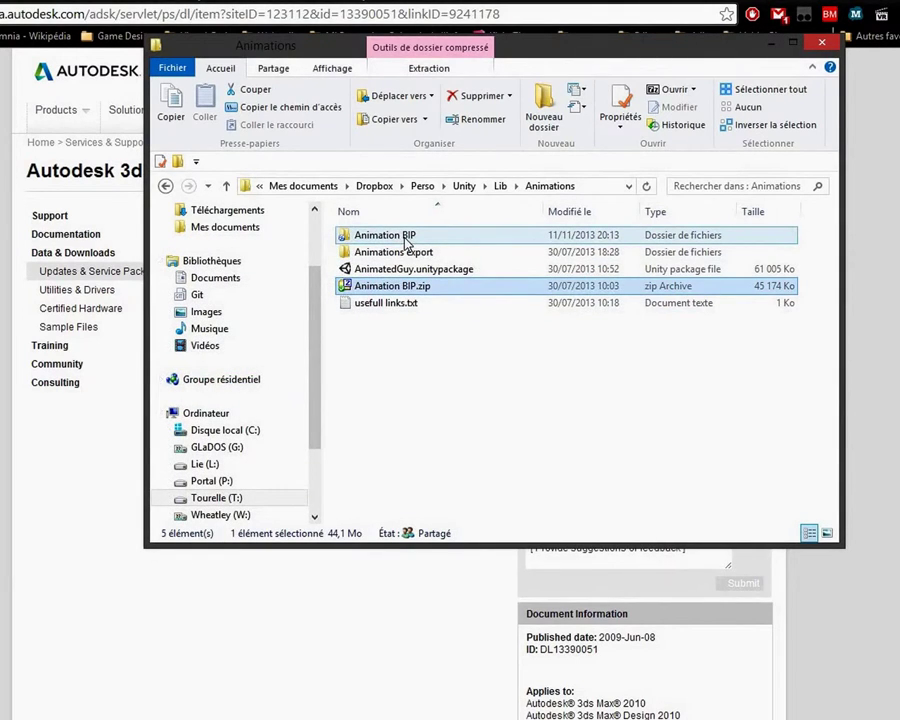
double_click(385, 236)
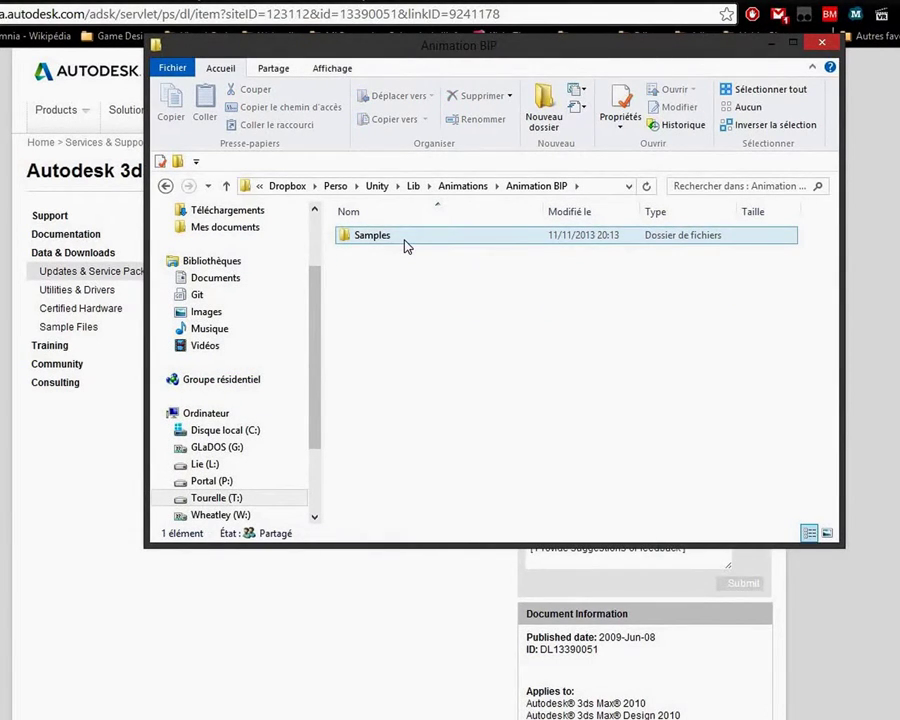
double_click(407, 245)
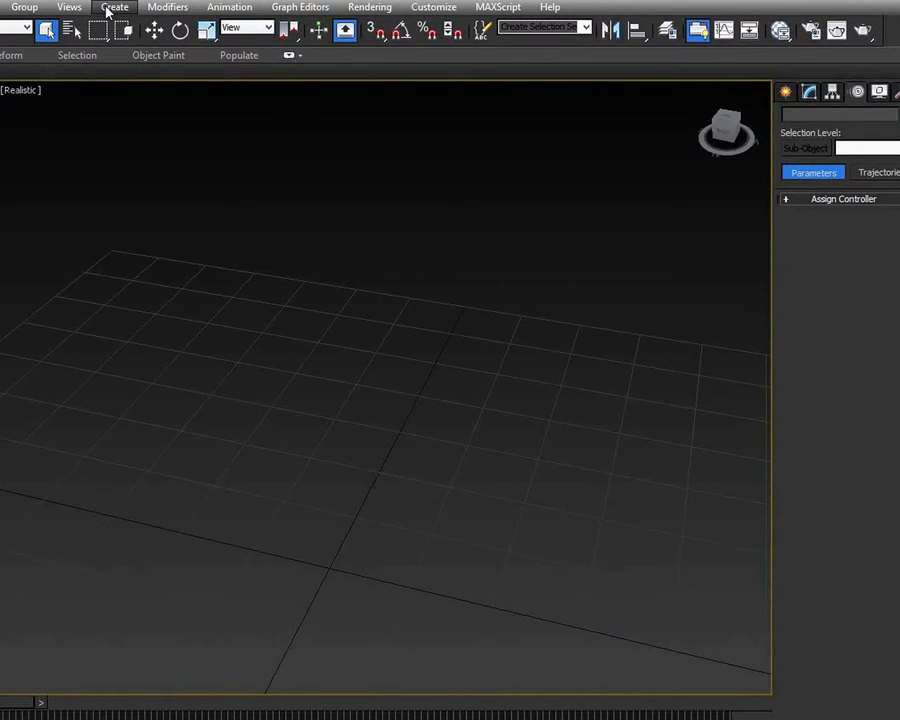
In 3ds Max, create a Biped system with the Skeleton body type, about 48 units tall, at the grid origin.
left_click(110, 8)
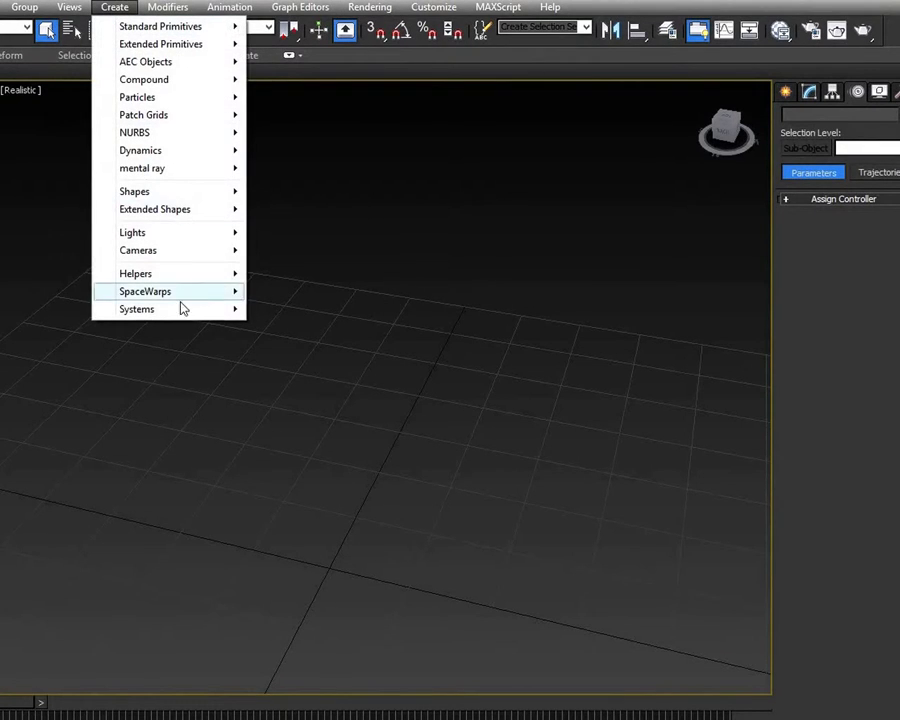
mouse_move(185, 316)
left_click(285, 329)
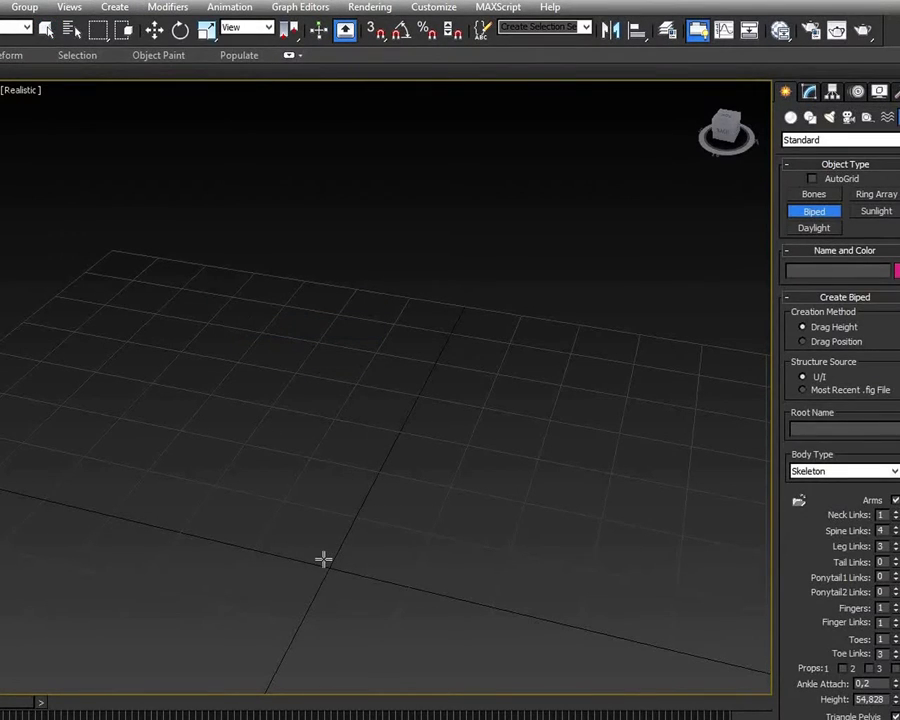
left_click_drag(330, 569, 497, 271)
mouse_move(483, 481)
middle_mouse_down("alt")
mouse_move(472, 468)
mouse_move(233, 408)
mouse_move(253, 462)
mouse_move(481, 462)
middle_mouse_up("alt")
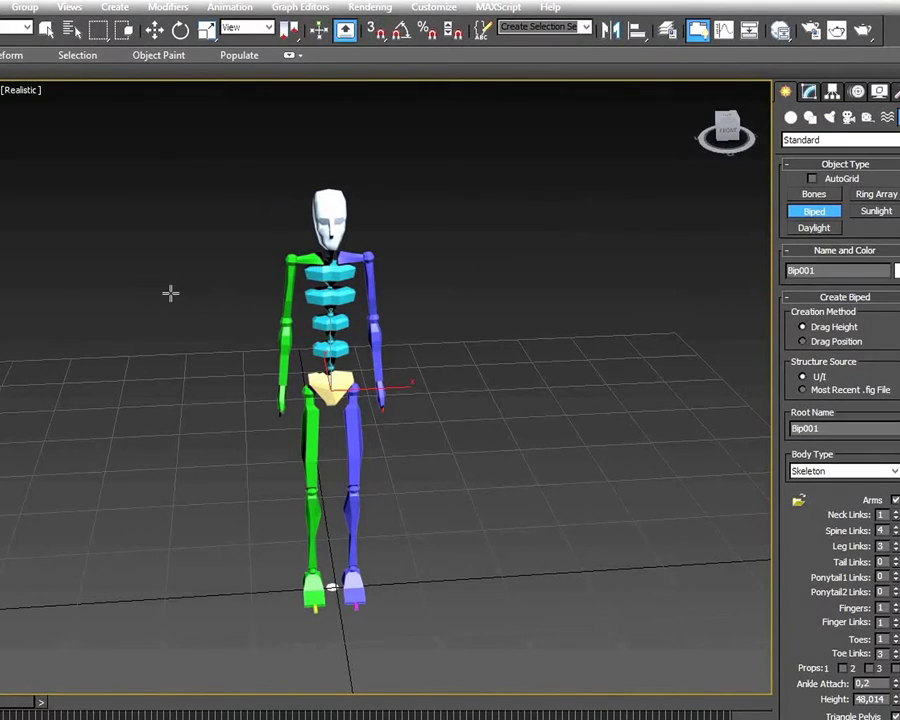
Show the four-viewport layout and select the biped's root object inside the pelvis in the Left view.
key("alt+w")
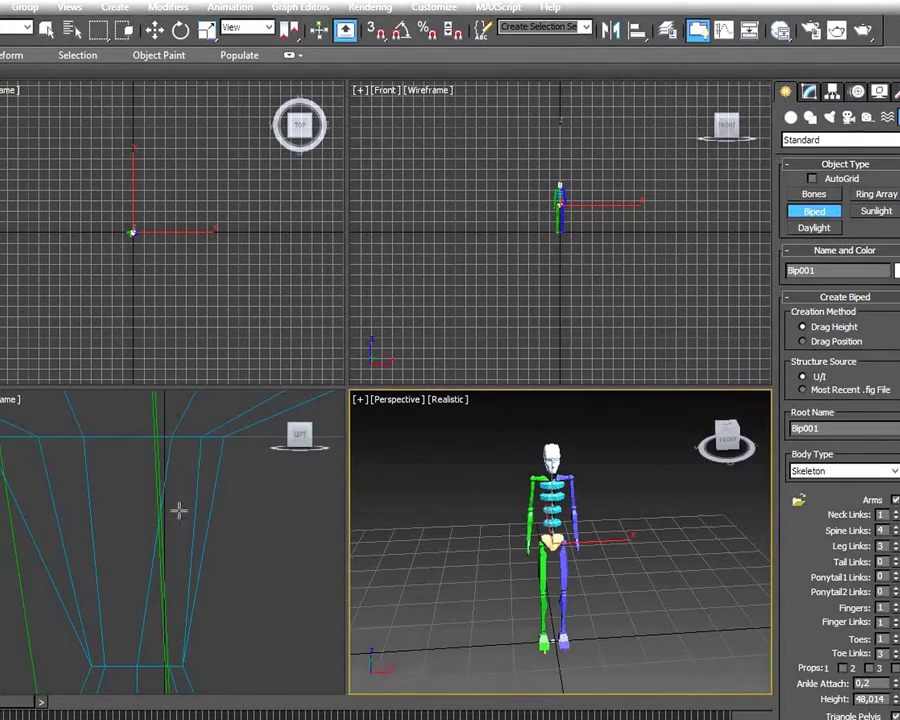
scroll(178, 510, "down", 10)
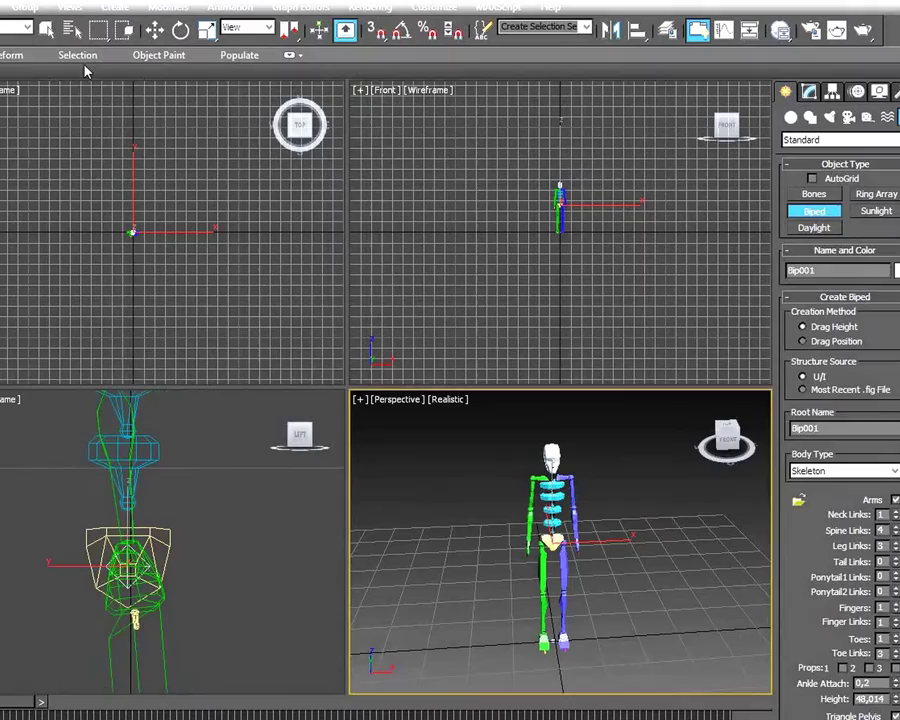
left_click(49, 29)
left_click_drag(236, 568, 195, 568)
scroll(237, 562, "up", 8)
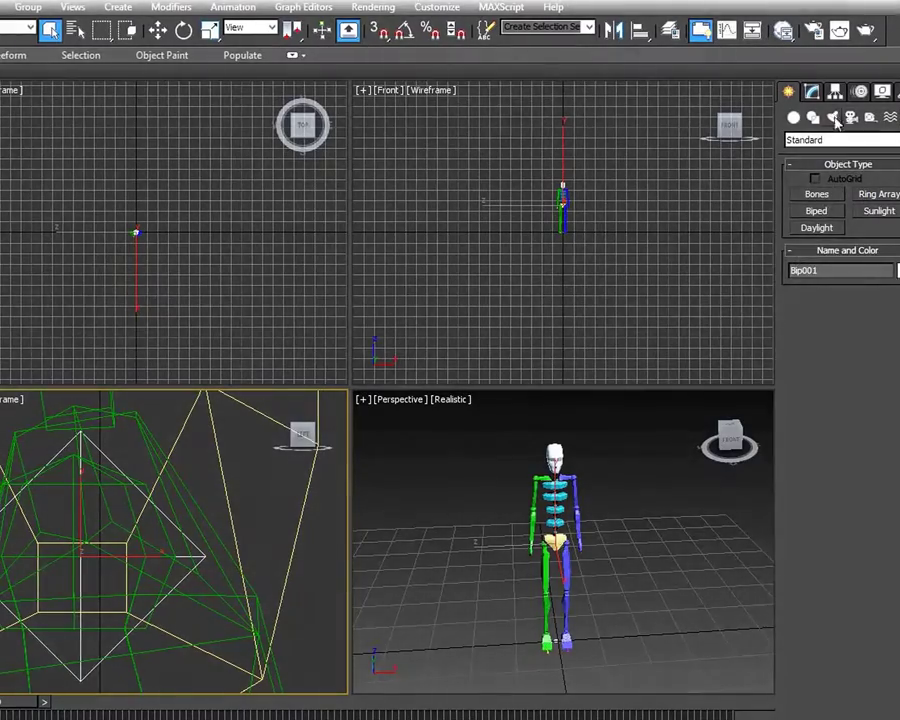
Start loading a motion file for the biped and browse to the BIP folder in the extracted Animation BIP samples.
left_click(859, 92)
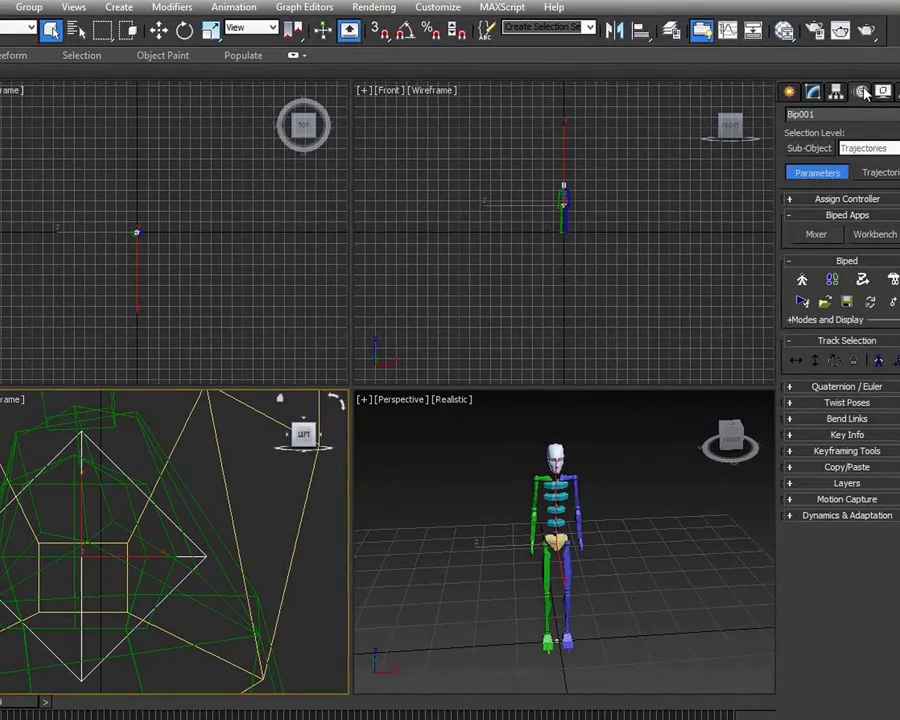
left_click(824, 301)
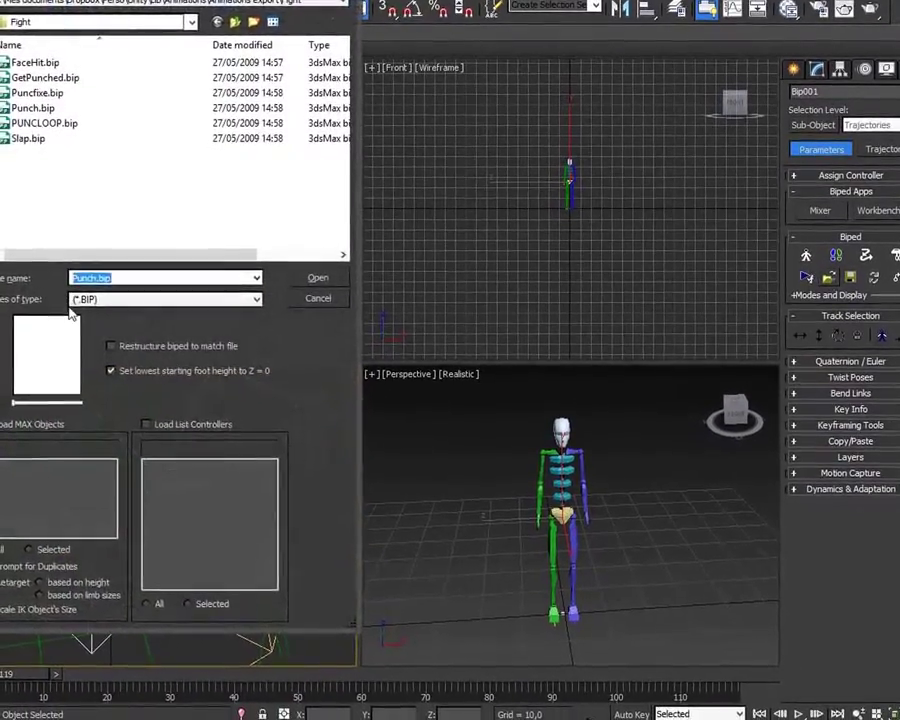
left_click(243, 21)
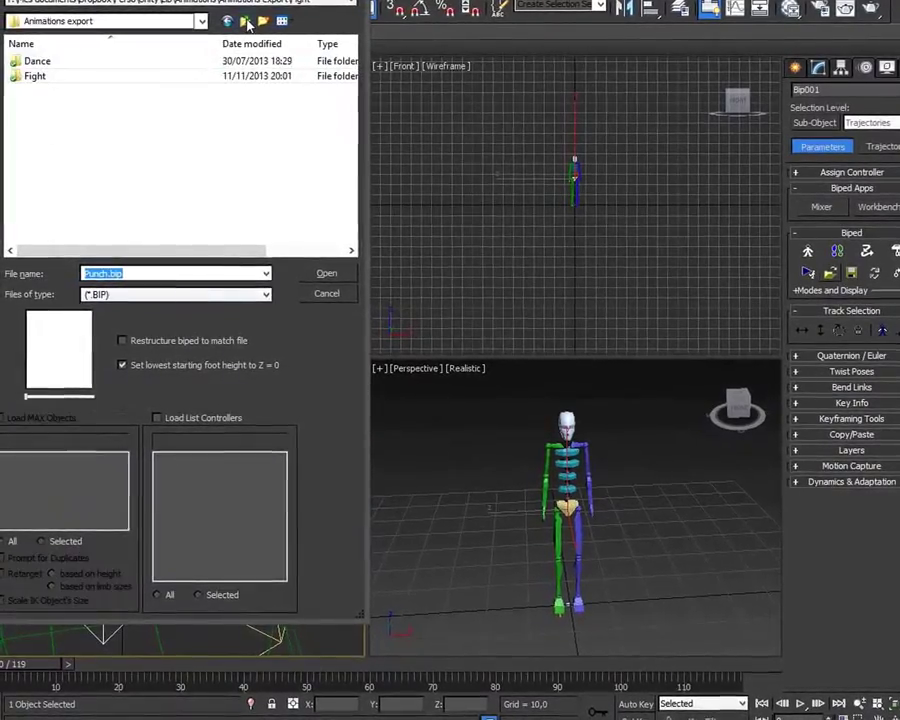
left_click(243, 21)
left_click(55, 62)
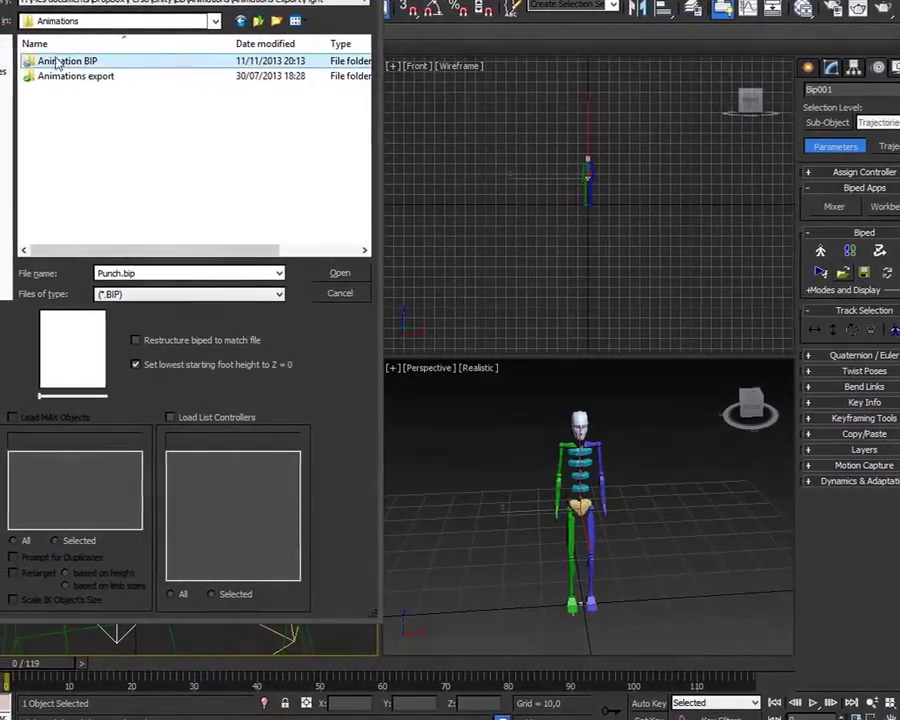
left_click(453, 718)
left_click(240, 645)
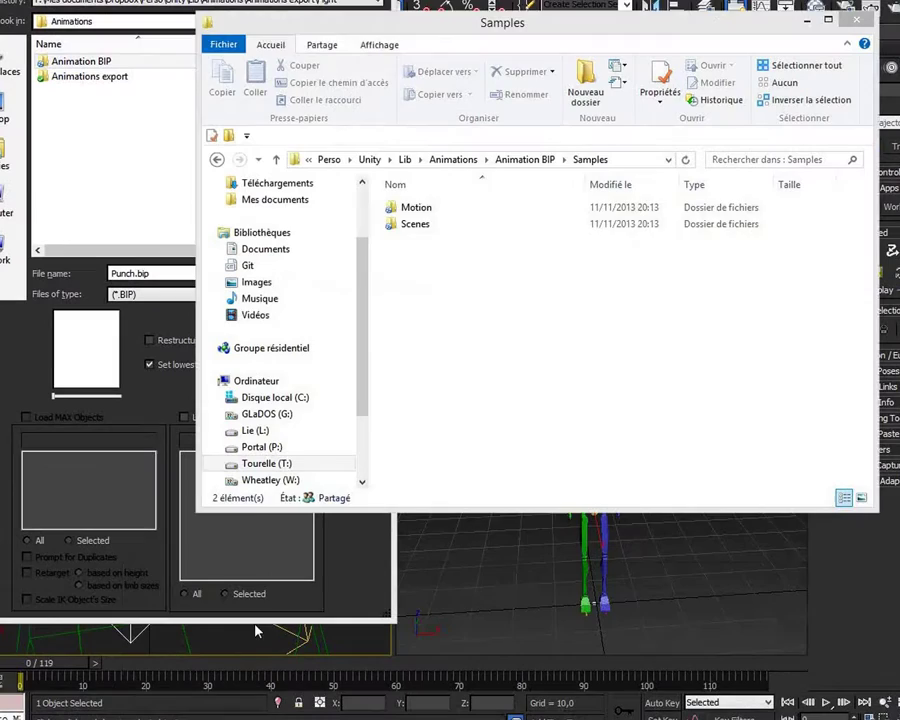
left_click(103, 72)
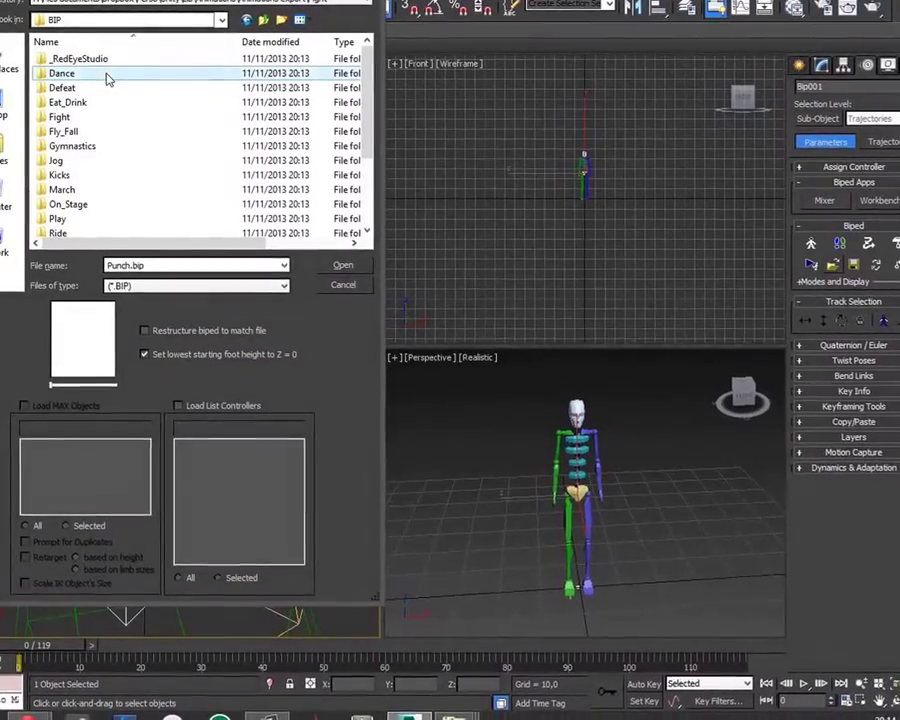
Load the Ballet.bip motion from the Dance folder onto the biped.
double_click(106, 75)
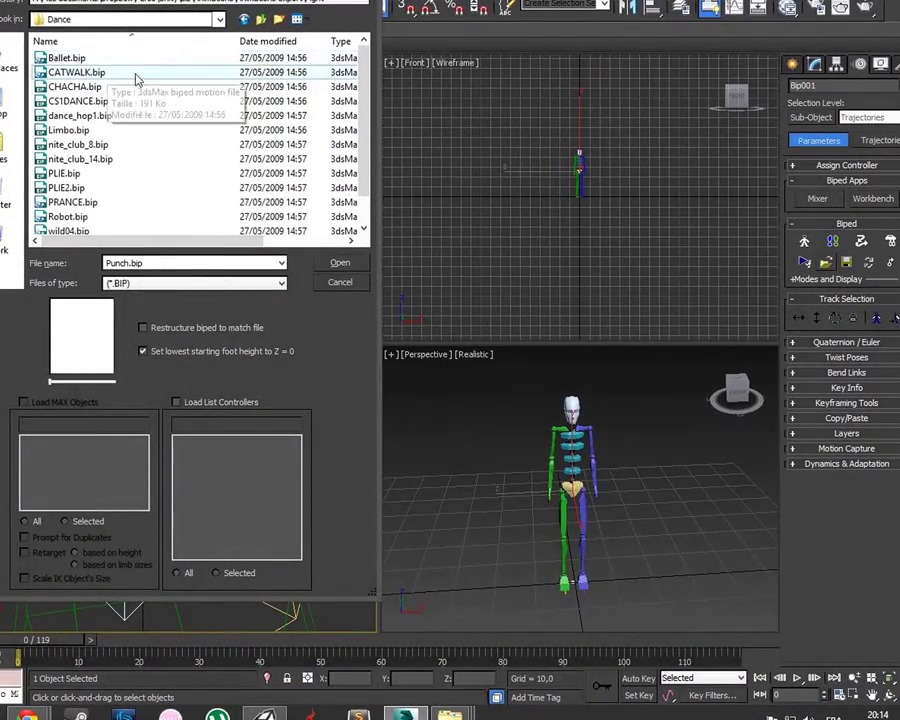
double_click(92, 60)
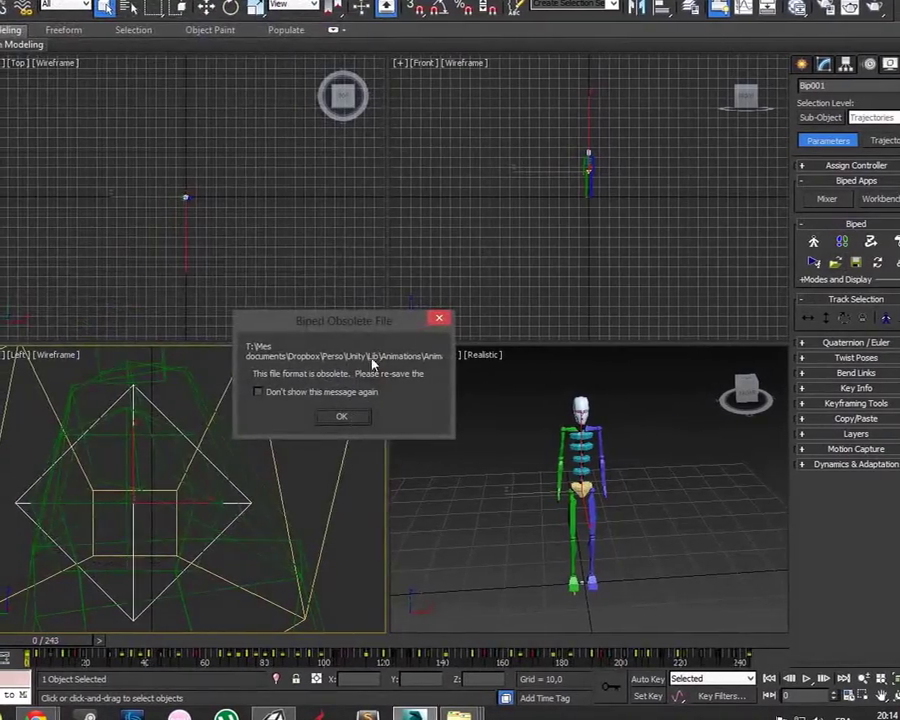
left_click(336, 418)
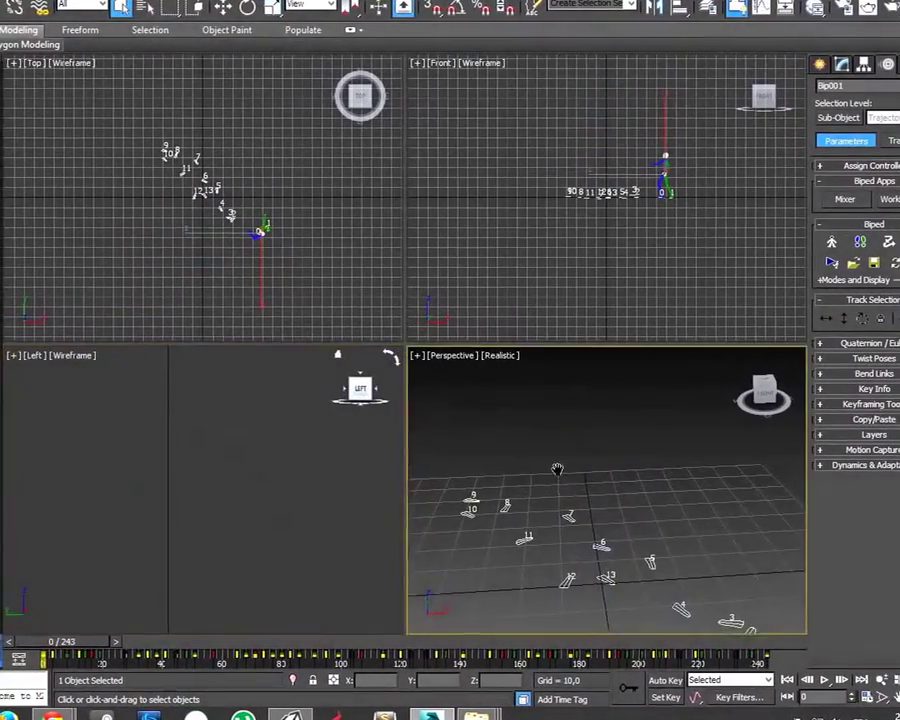
Maximize the Perspective view, deselect the biped and play its animation with all the footsteps in view.
key("alt+w")
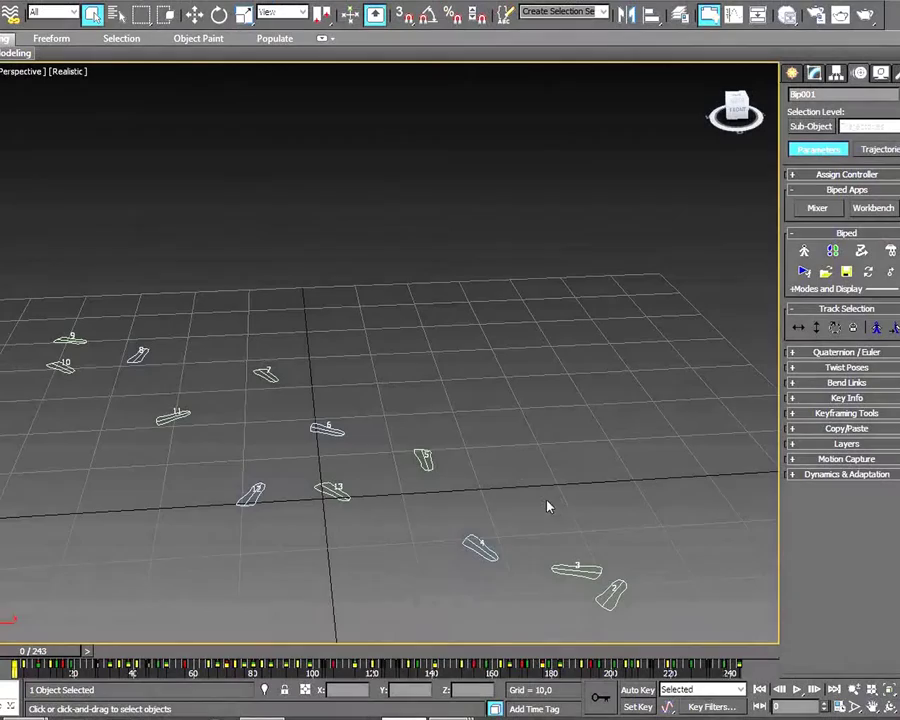
left_click(542, 499)
scroll(520, 474, "down", 5)
scroll(690, 590, "up", 2)
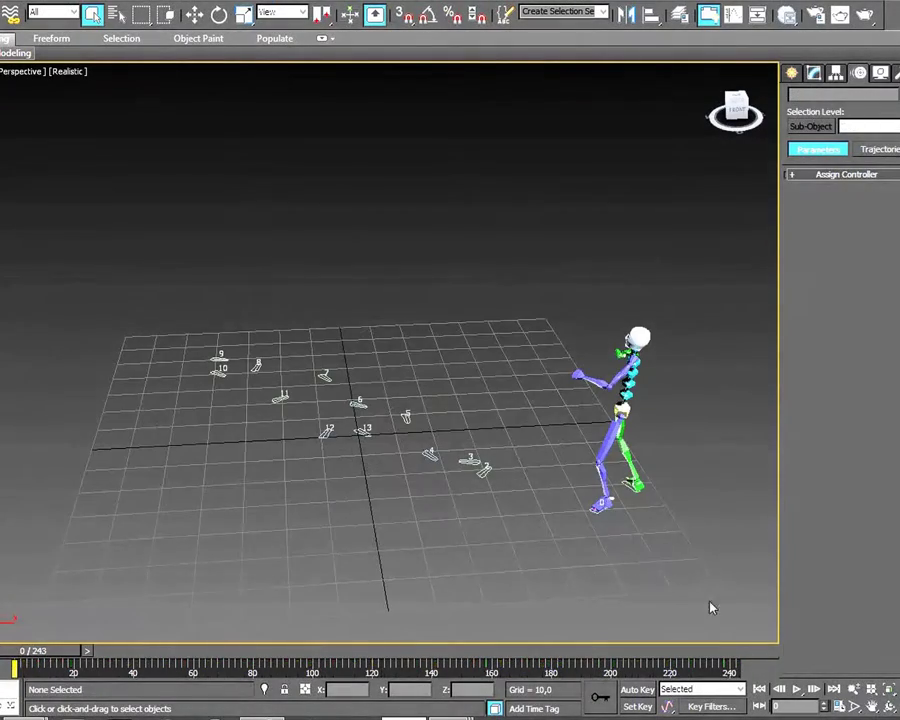
left_click(798, 689)
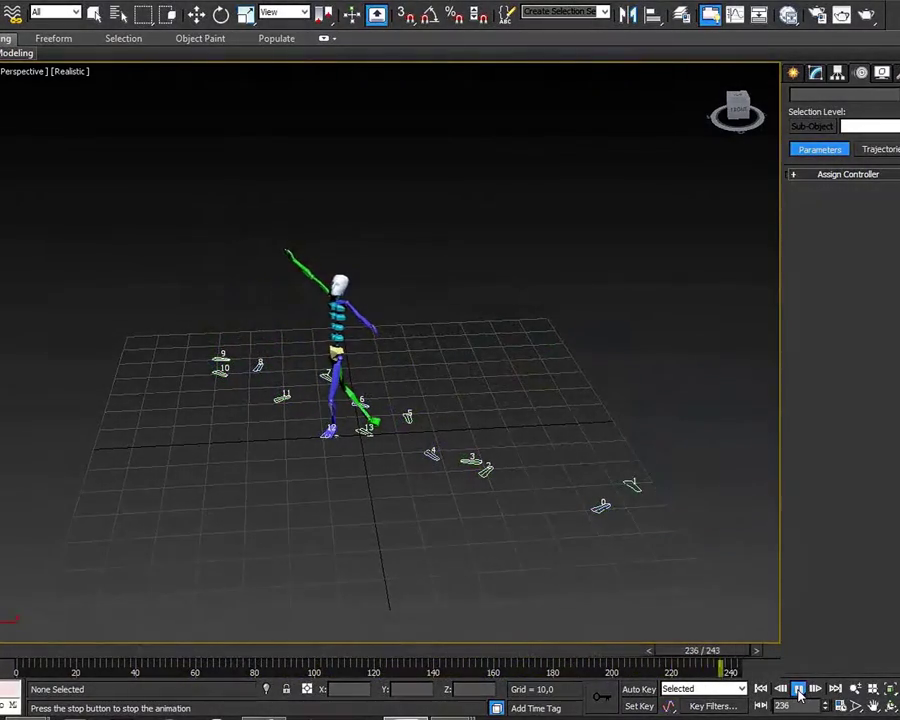
Stop the animation playback and start exporting the animated biped scene as an FBX file.
left_click(799, 694)
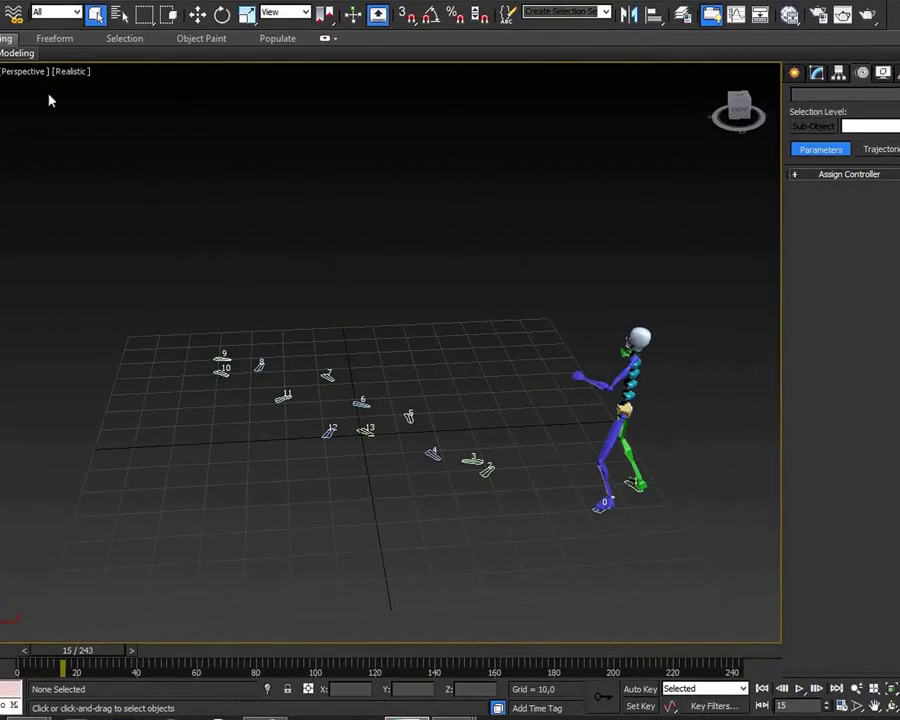
left_click(2, 2)
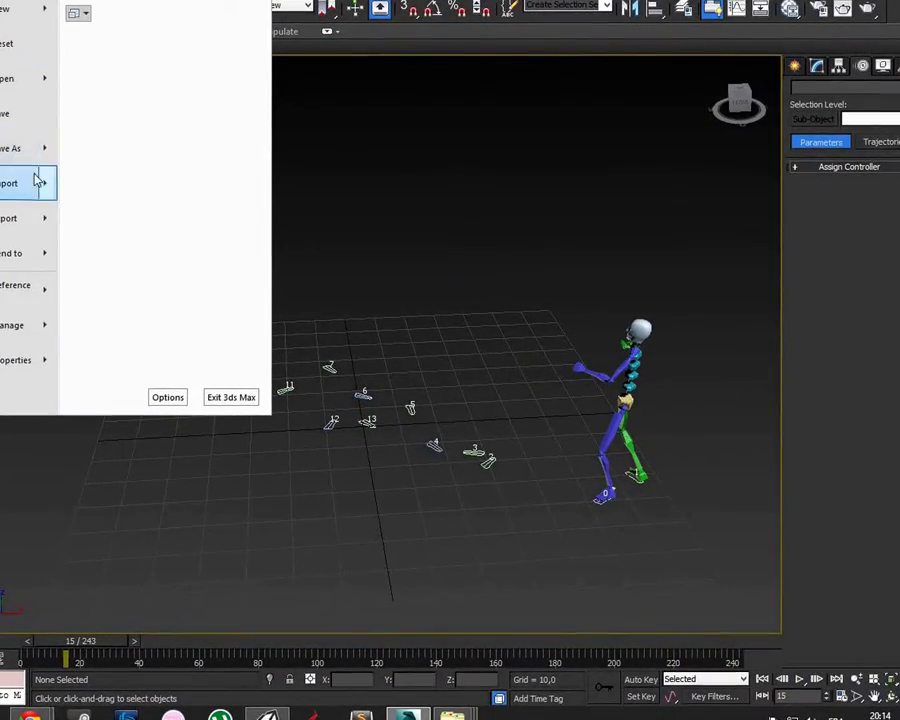
left_click(23, 221)
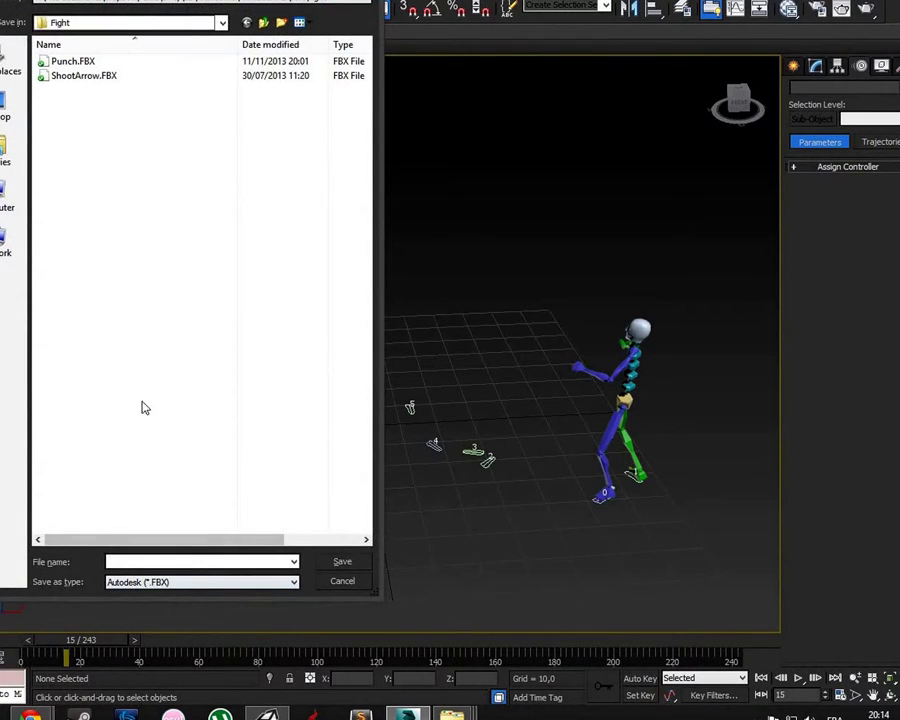
Save the export as Ballet.FBX in the Dance folder of Animations export, replacing the existing file.
left_click(222, 24)
left_click(262, 22)
left_click(262, 22)
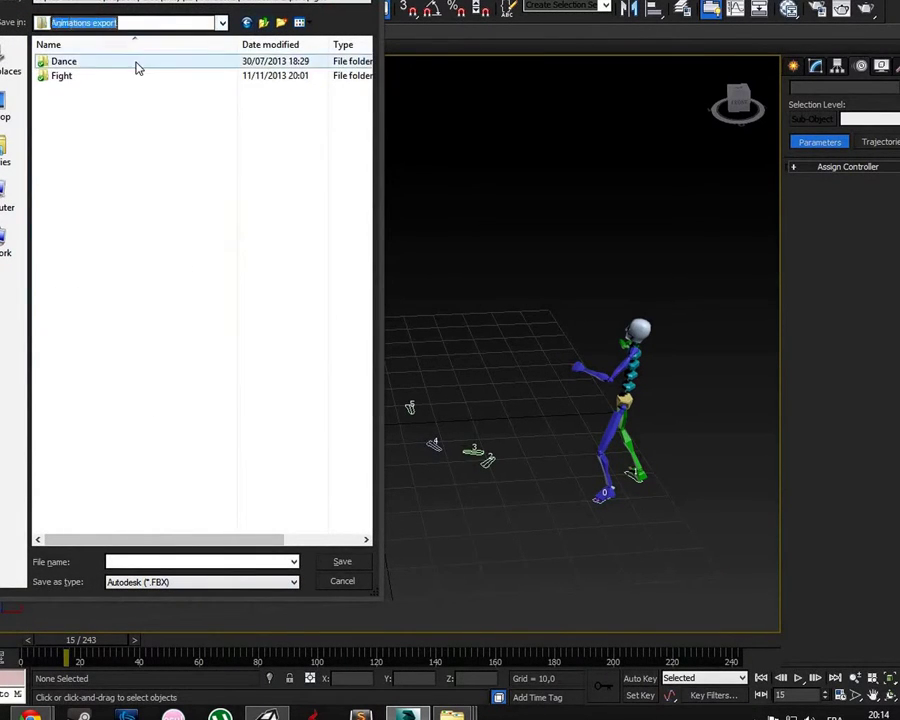
double_click(136, 62)
left_click(92, 62)
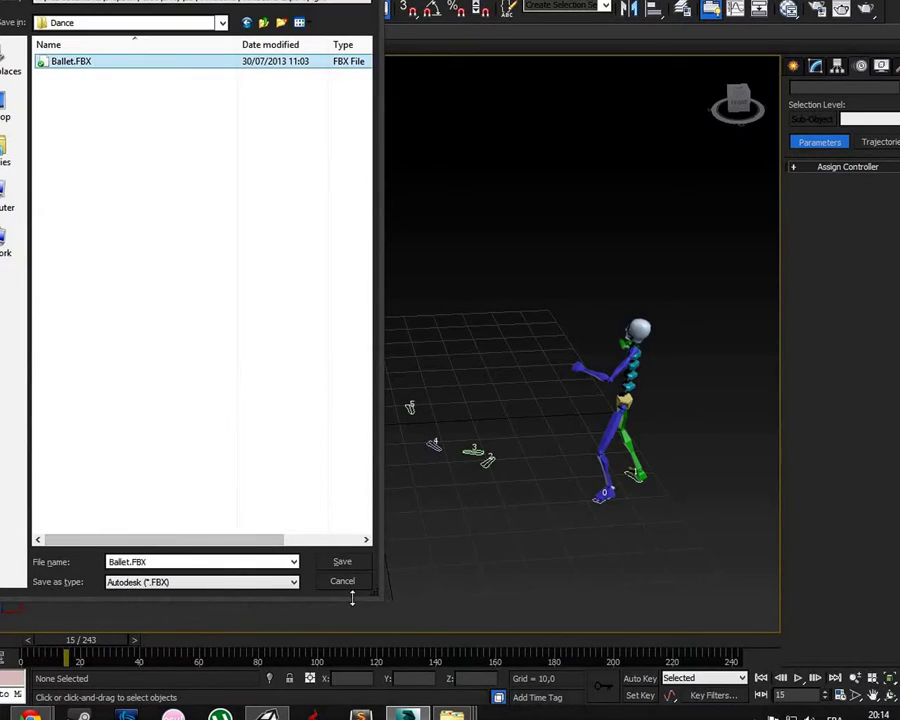
left_click(343, 563)
left_click(506, 397)
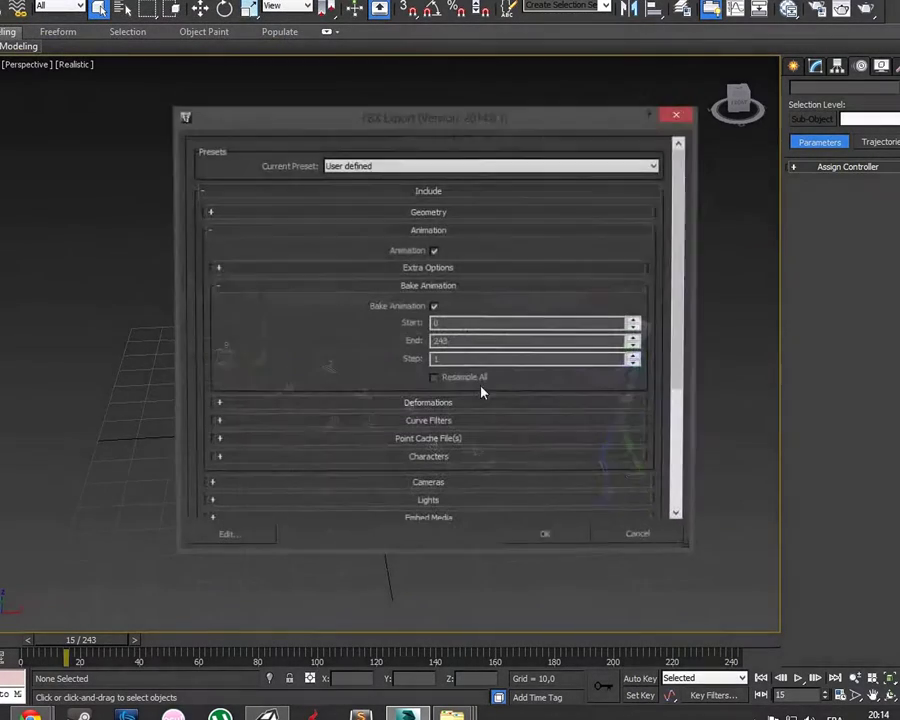
Choose FBX 2013 as the FBX file format version in the export's advanced options.
left_click_drag(684, 249, 687, 388)
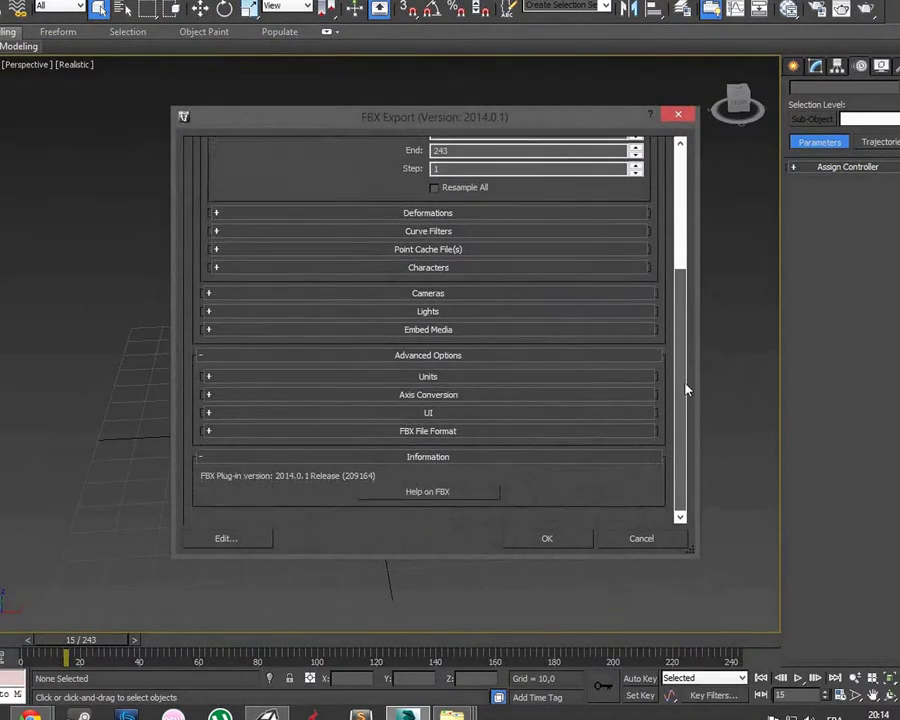
left_click(209, 431)
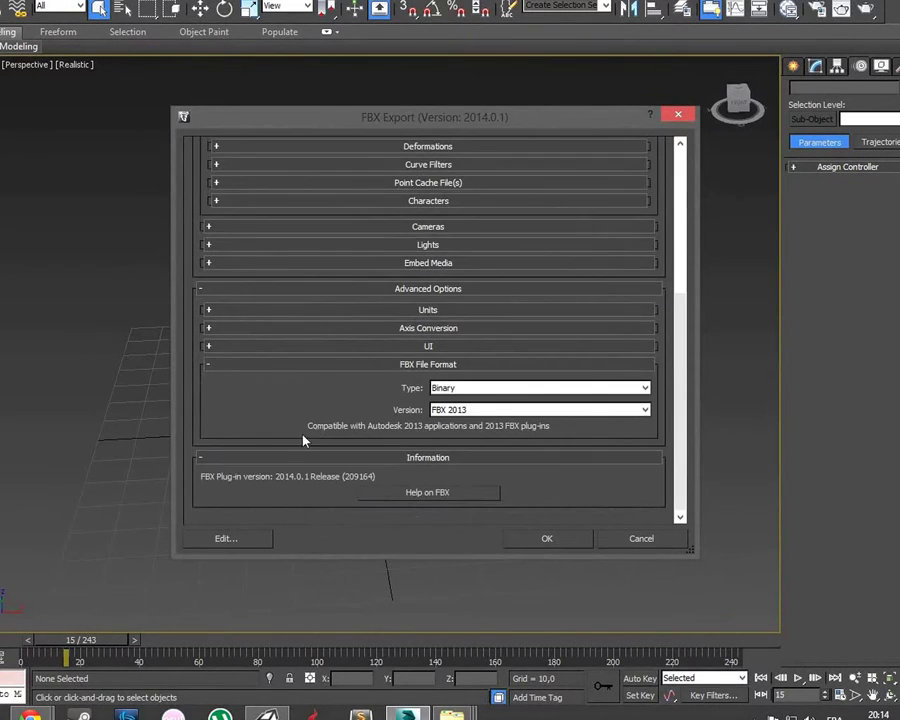
left_click(474, 412)
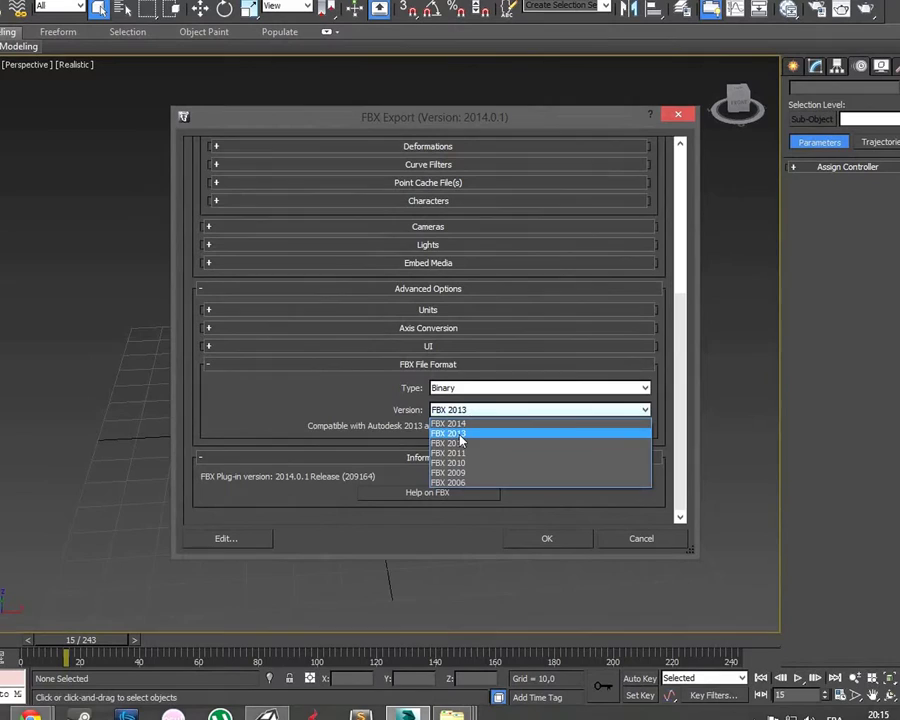
left_click(460, 433)
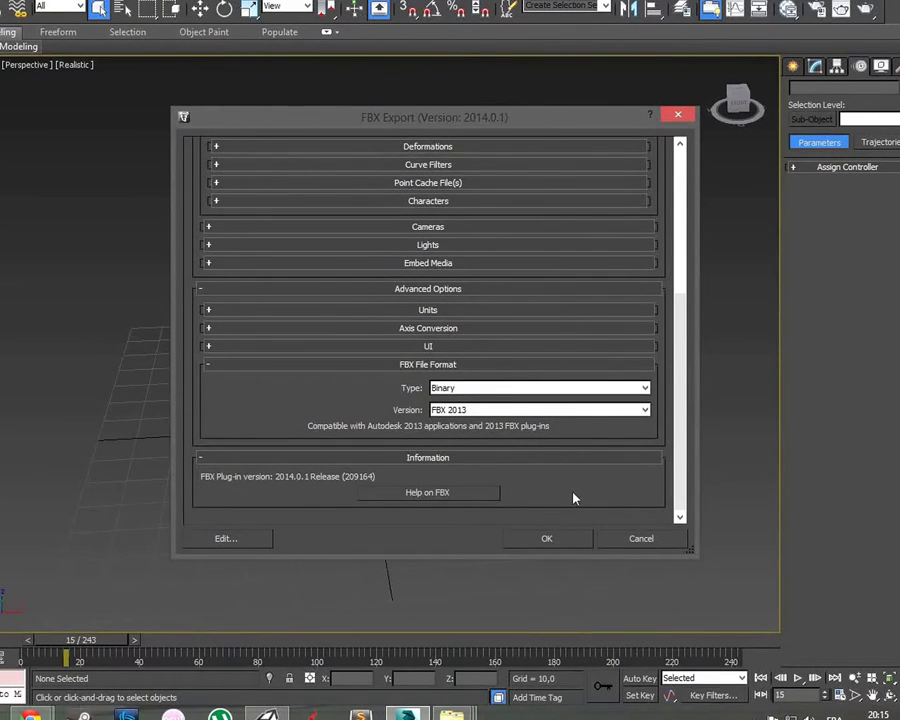
Check the Animation and Bake Animation export options and run the FBX export.
left_click_drag(679, 398, 680, 258)
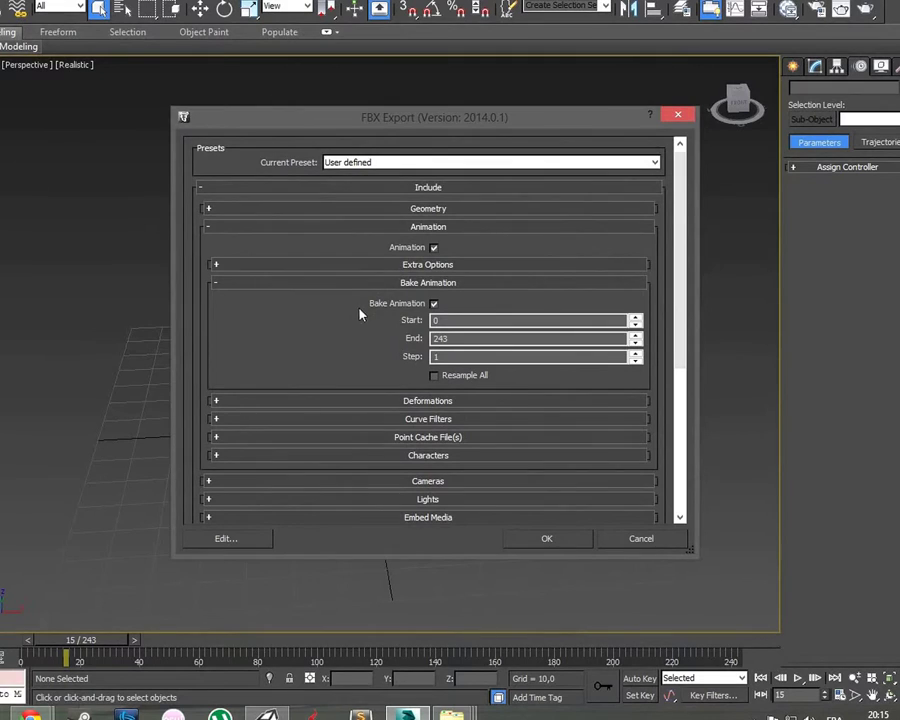
left_click(209, 227)
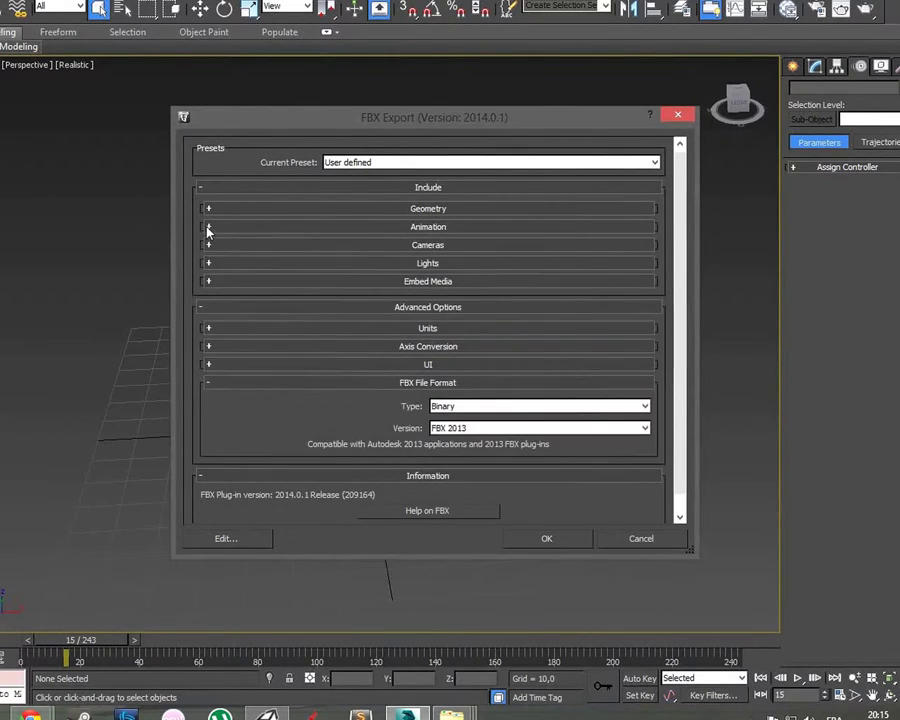
left_click(430, 229)
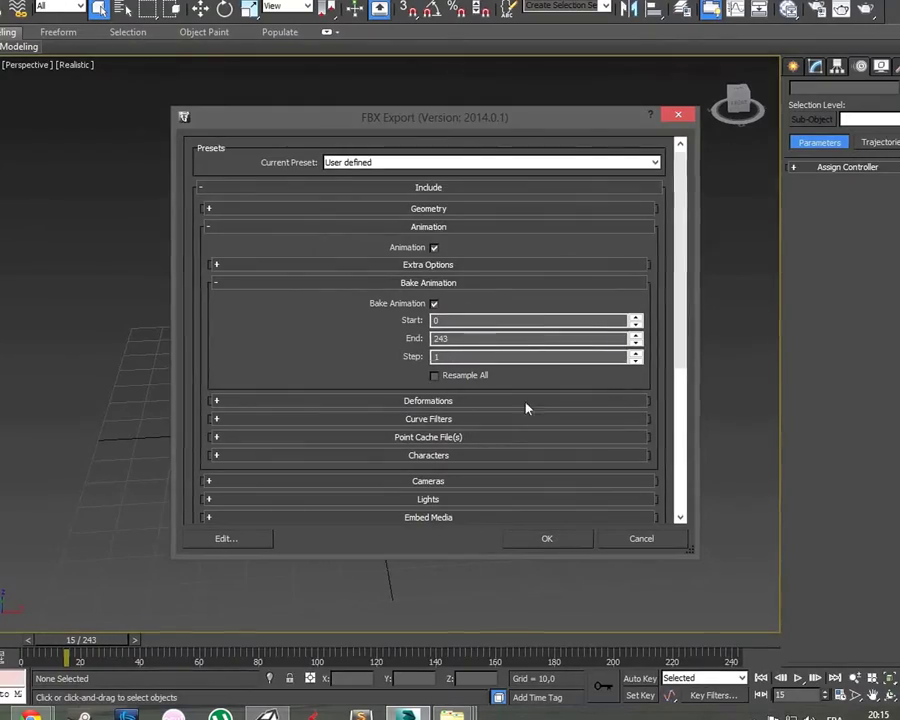
left_click(546, 538)
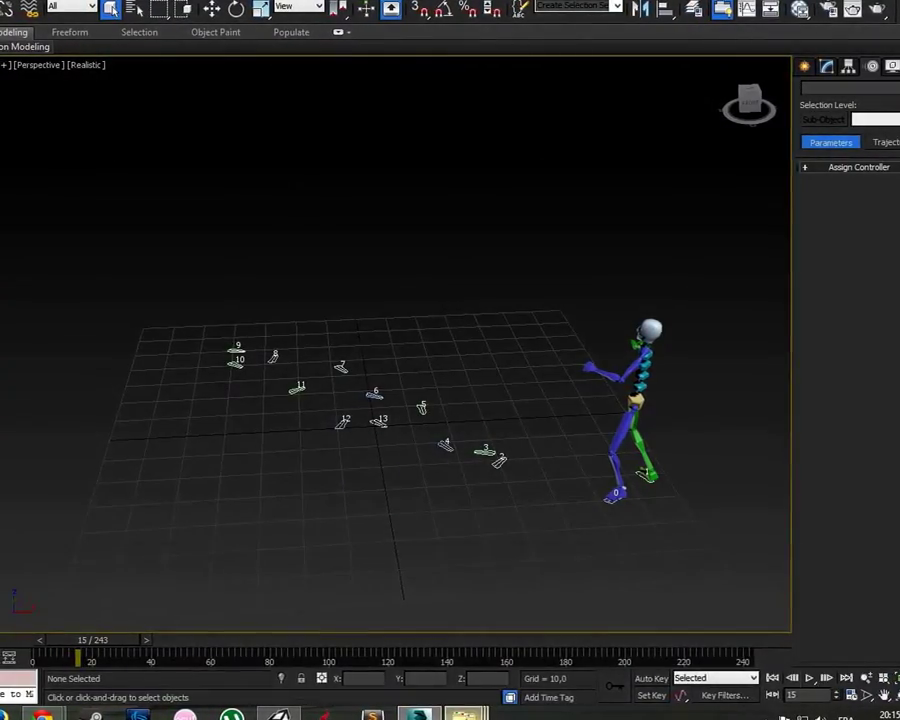
Switch to File Explorer and go to Ballet.FBX in the Dance folder of Animations export.
mouse_move(462, 715)
left_click(261, 617)
double_click(422, 204)
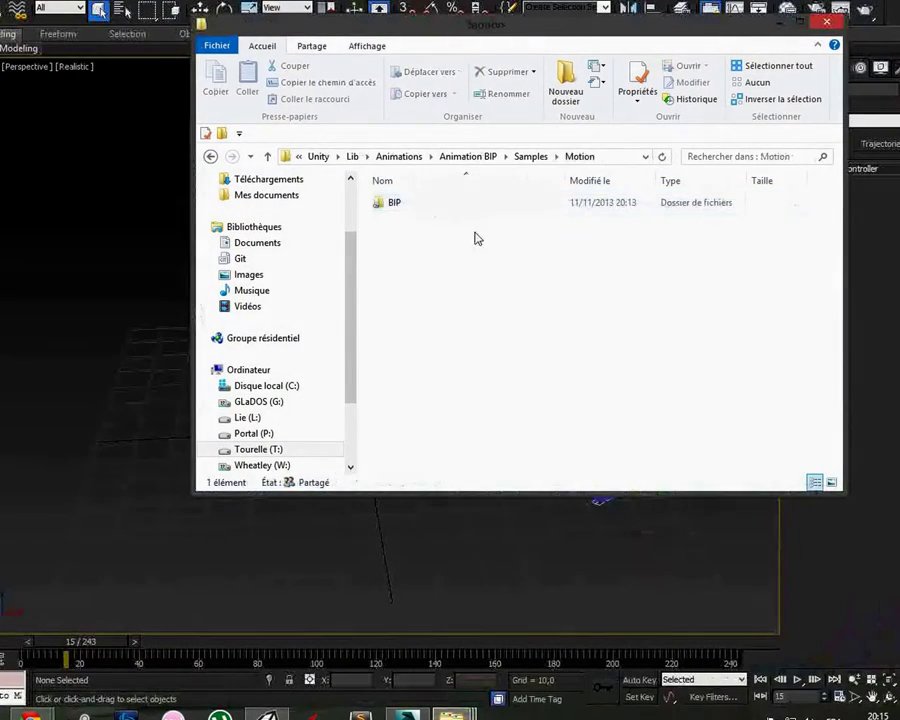
key("BackSpace")
left_click(511, 157)
left_click(495, 158)
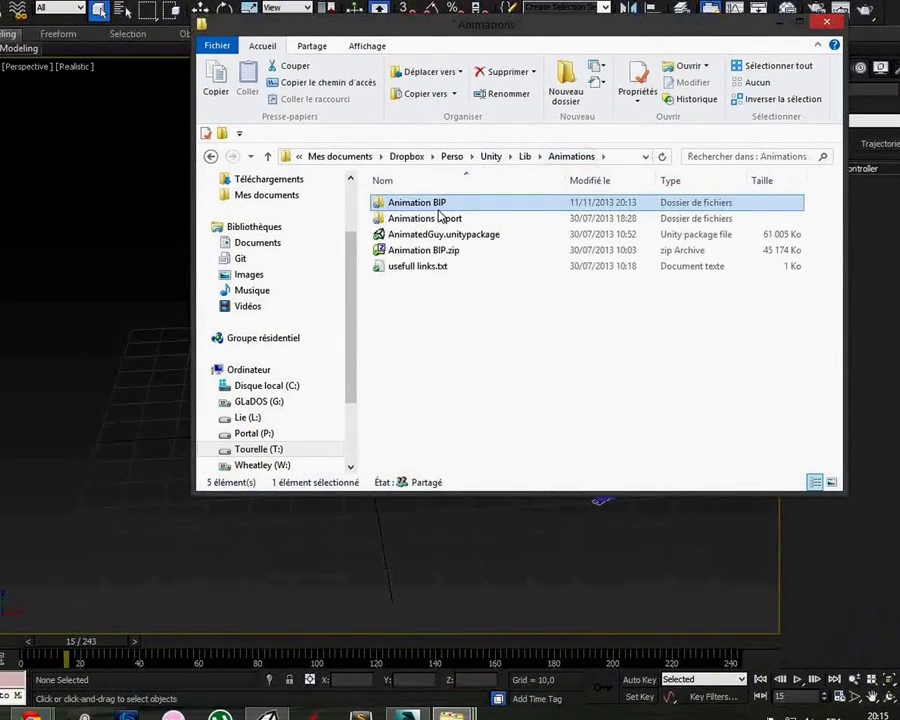
double_click(446, 217)
double_click(434, 205)
left_click(433, 211)
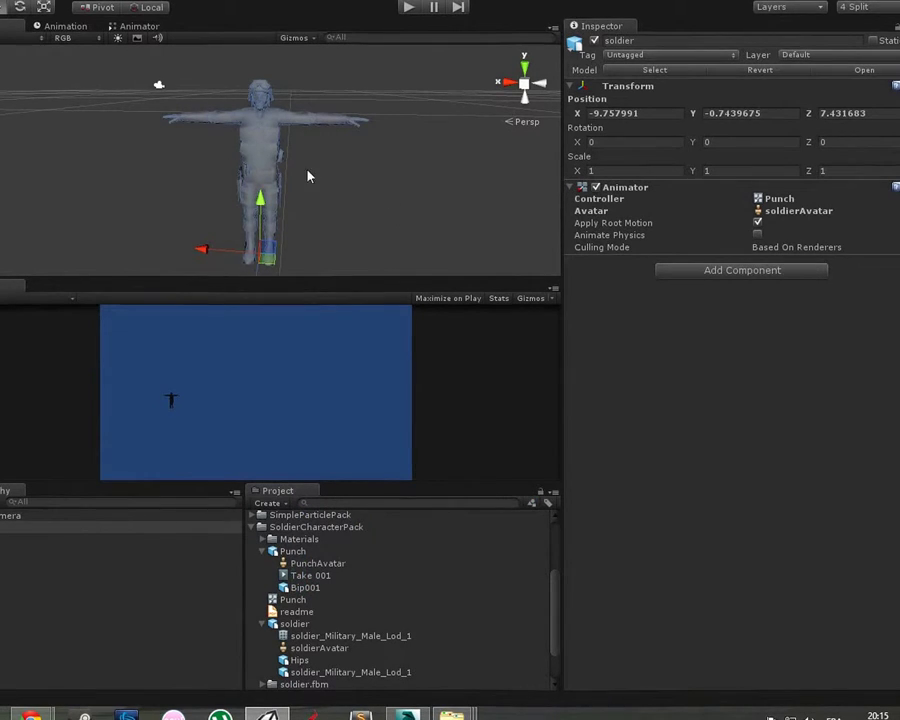
In Unity, zoom in on the soldier, select the SoldierCharacterPack folder and open the Asset Store.
scroll(300, 185, "up", 4)
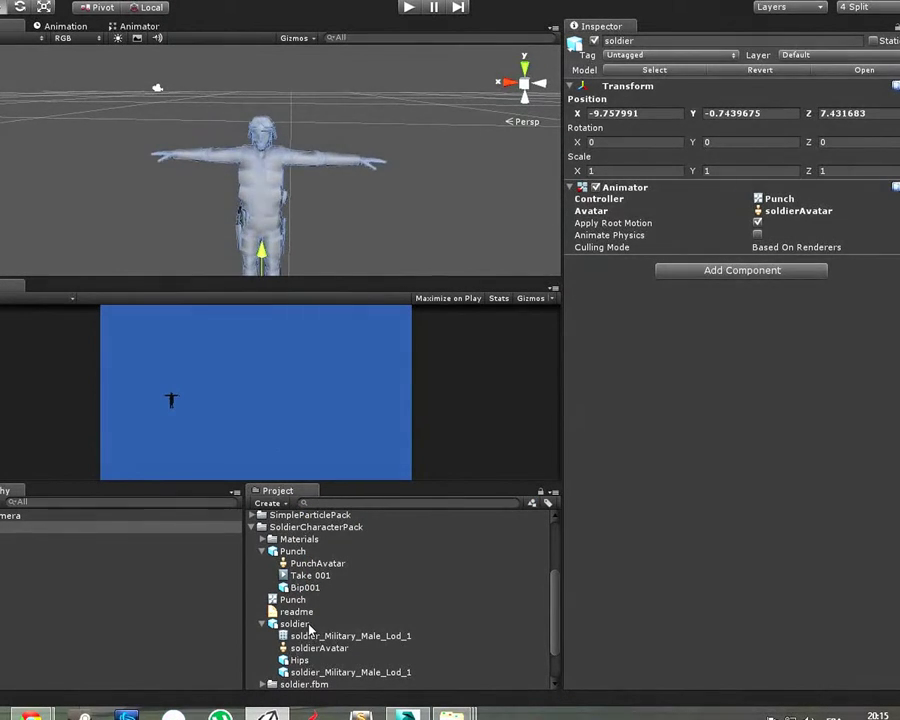
left_click(308, 626)
left_click(385, 527)
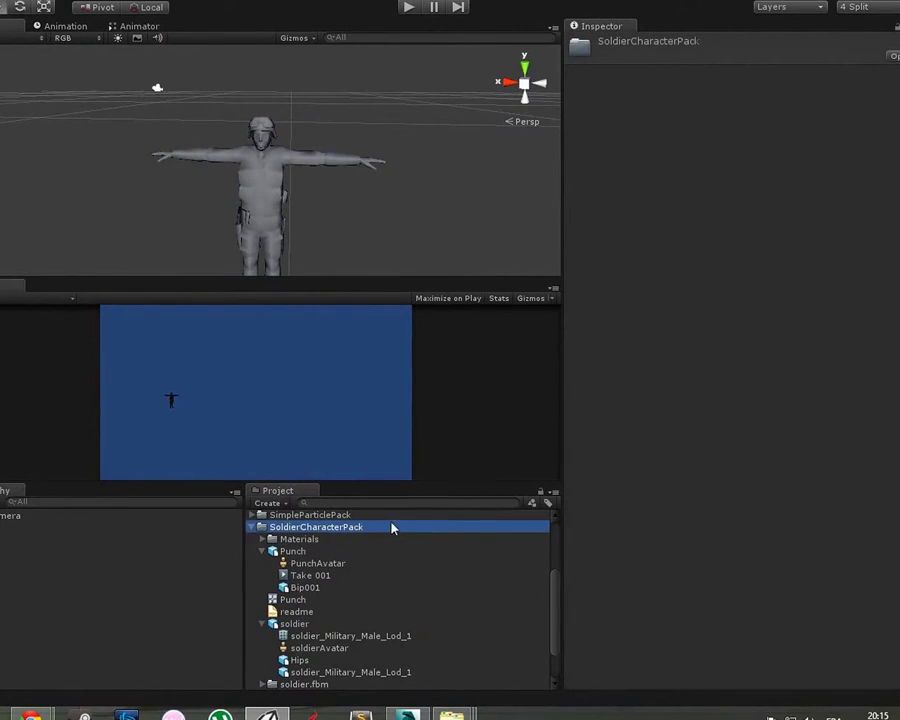
left_click(260, 1)
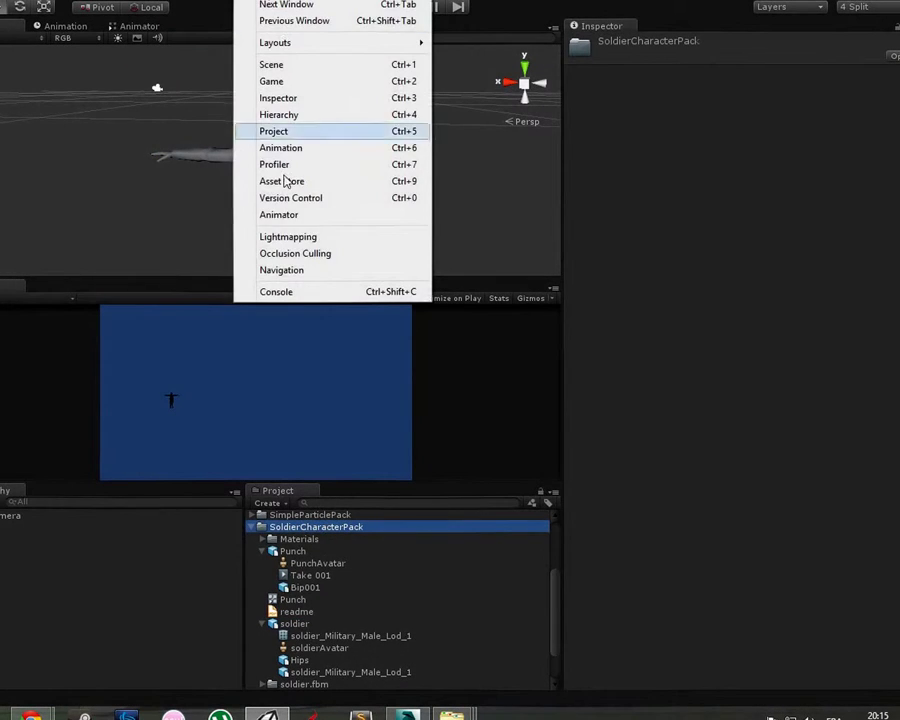
left_click(358, 181)
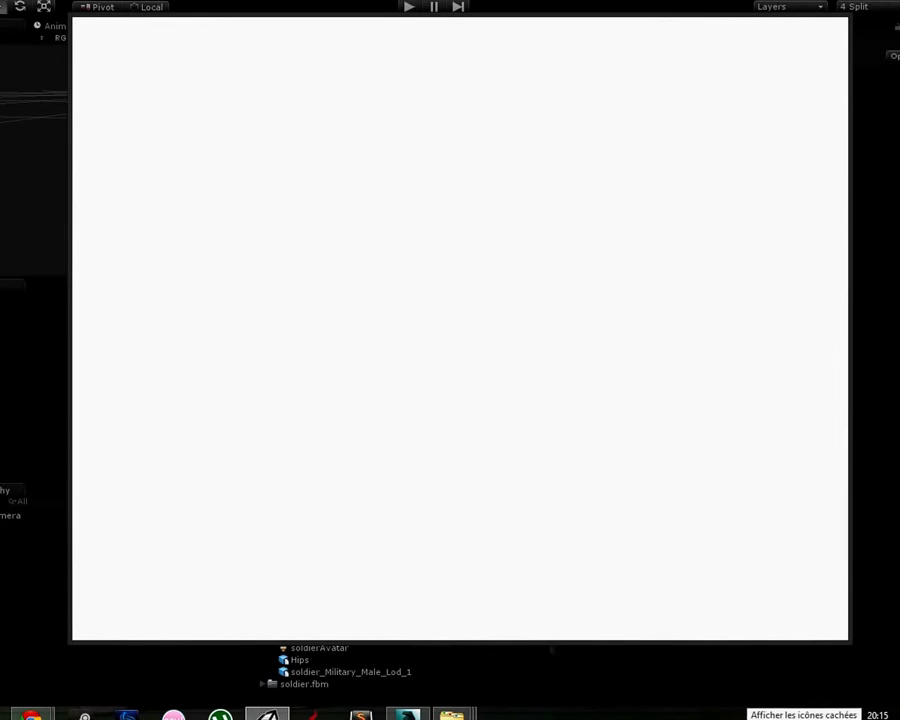
left_click(754, 716)
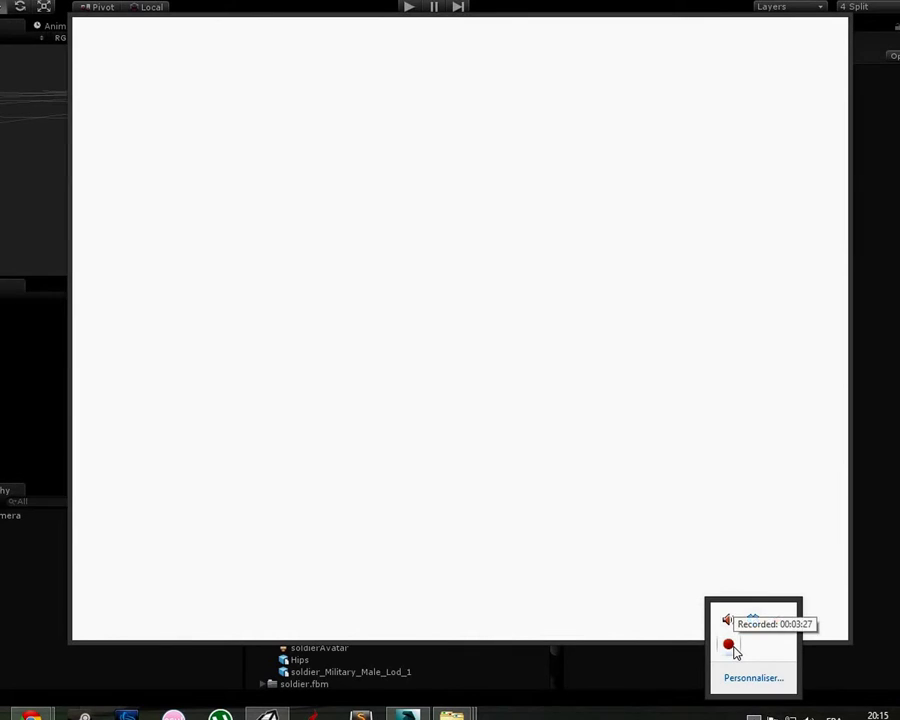
left_click(716, 620)
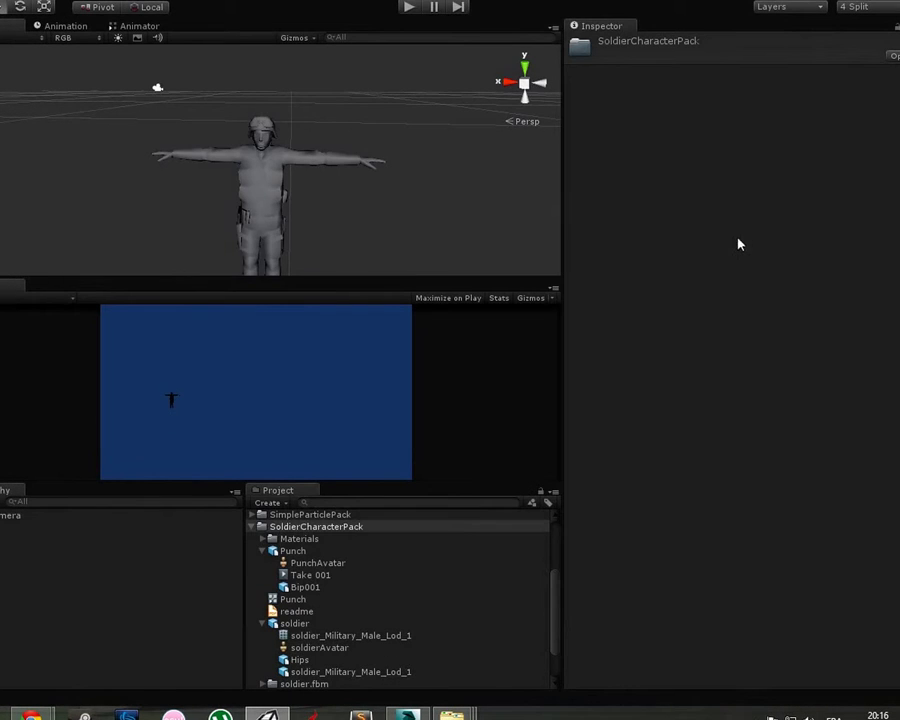
Place a new instance of the soldier model from SoldierCharacterPack beside the existing one in the scene and frame it.
left_click(318, 528)
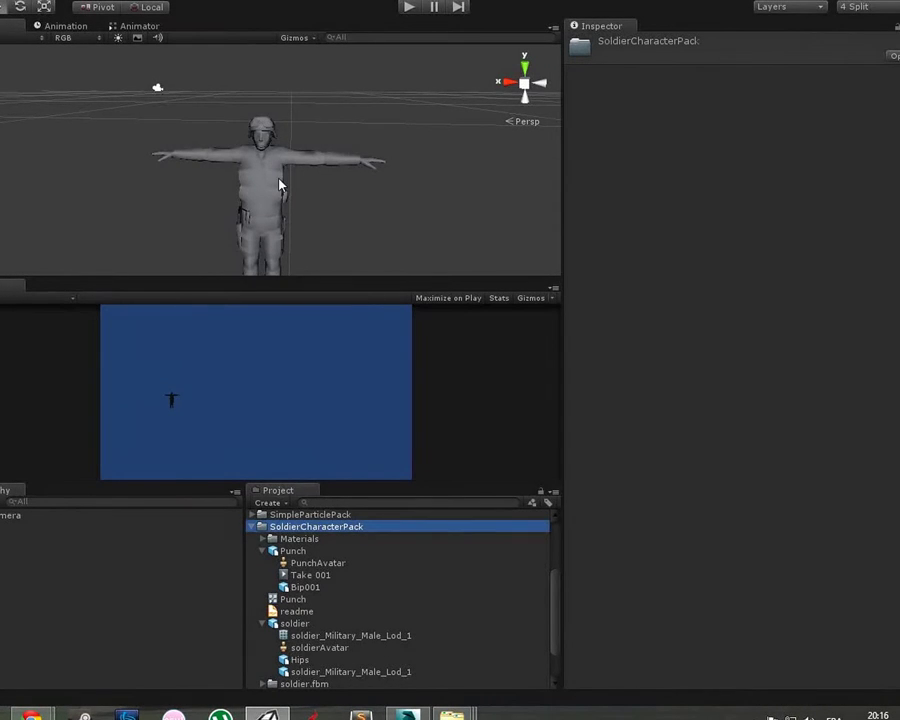
mouse_move(281, 185)
middle_mouse_down()
mouse_move(290, 116)
mouse_move(271, 171)
middle_mouse_up()
scroll(298, 130, "down", 2)
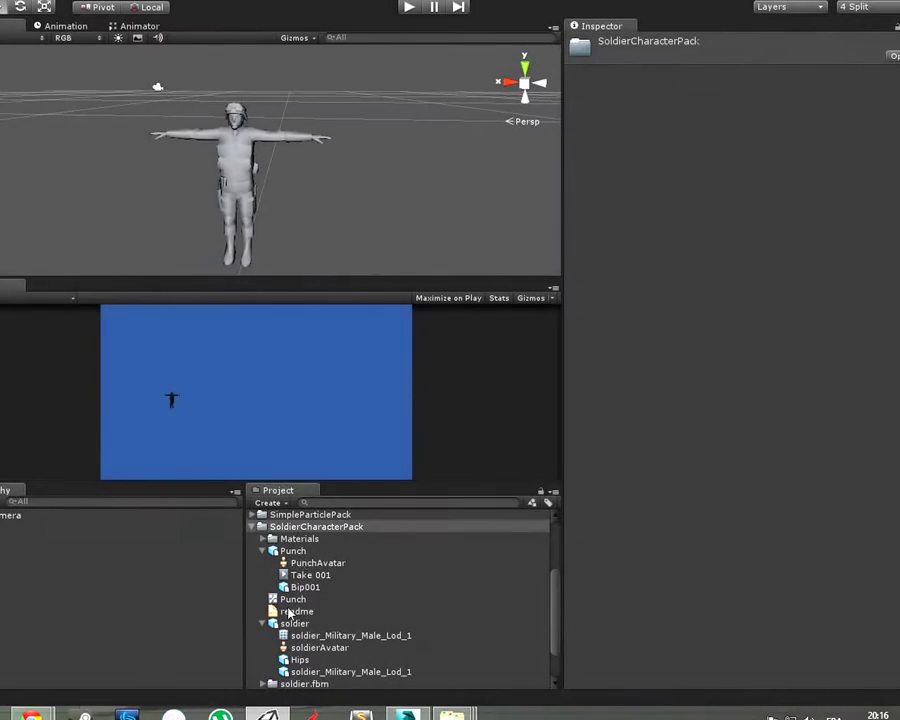
left_click(289, 625)
left_click_drag(290, 626, 355, 250)
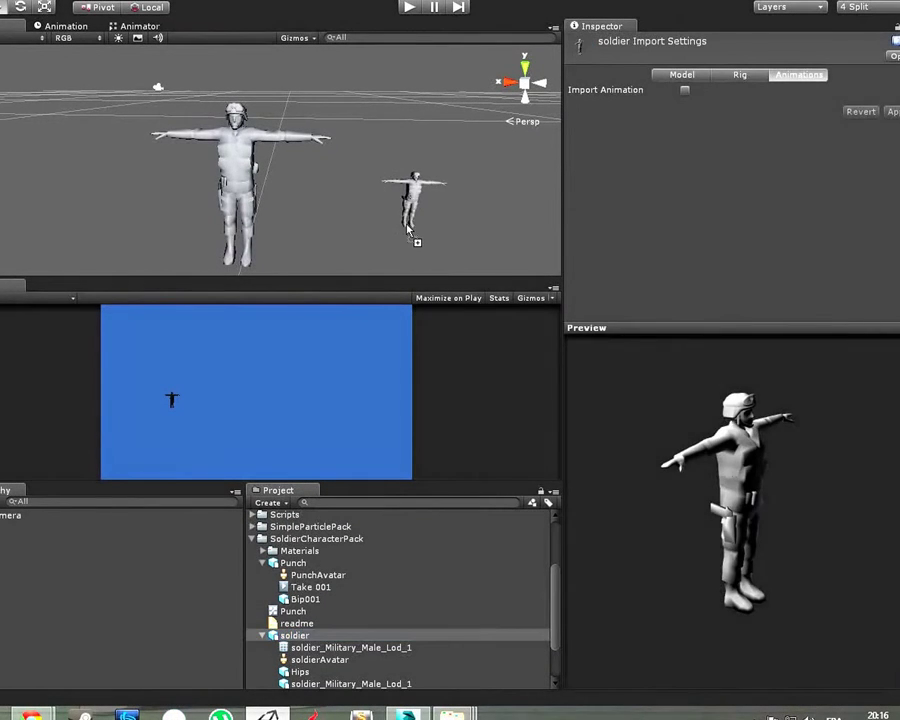
left_click_drag(408, 230, 410, 232)
key("f")
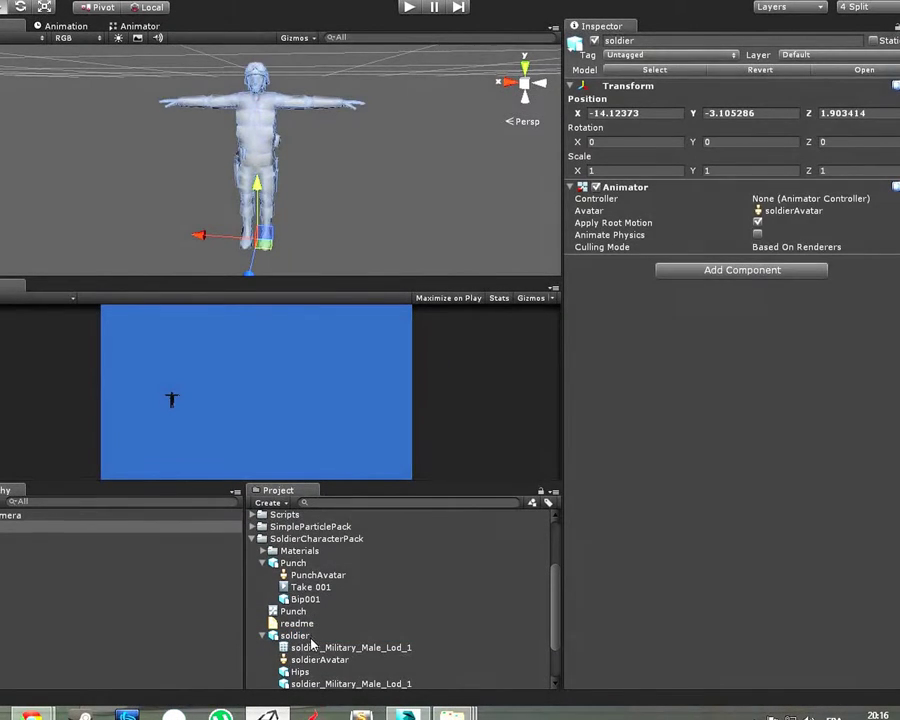
Check the Animation Type in the soldier model's Rig import settings, and delete the old soldier from the scene.
left_click(300, 636)
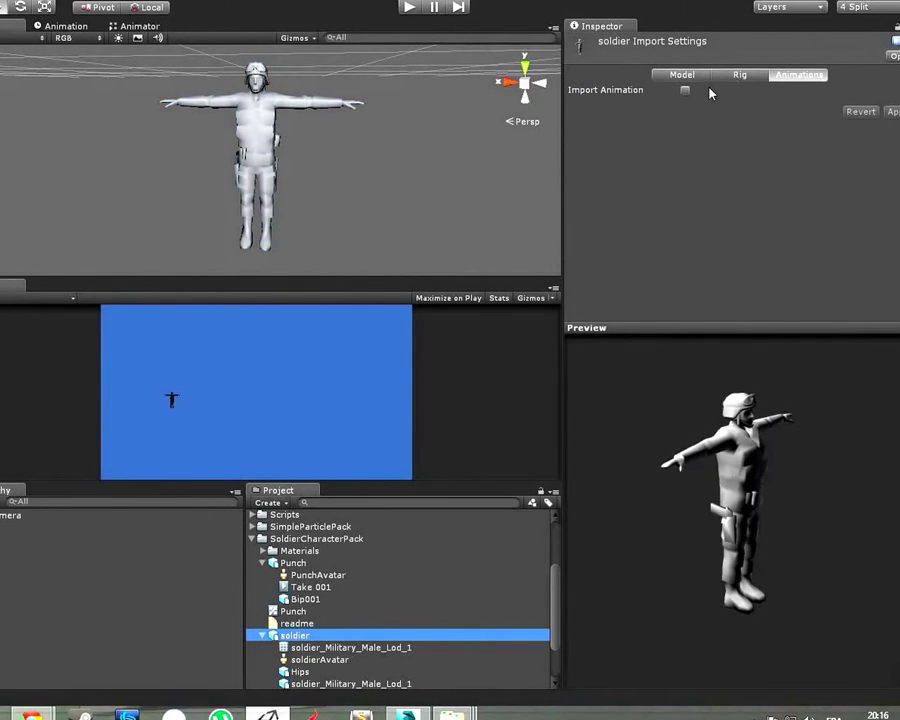
left_click(741, 75)
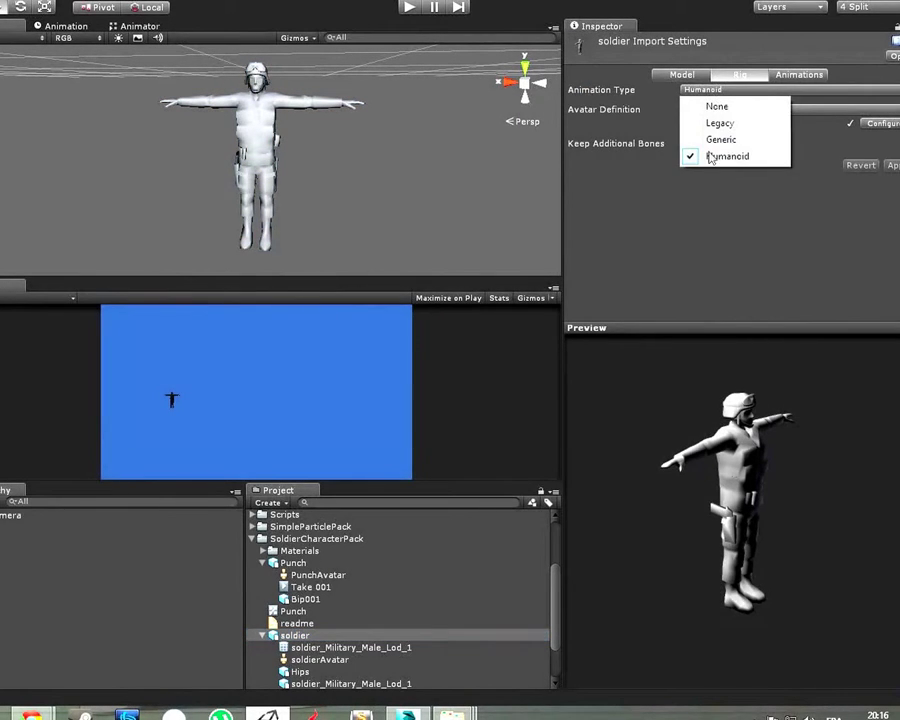
left_click(295, 636)
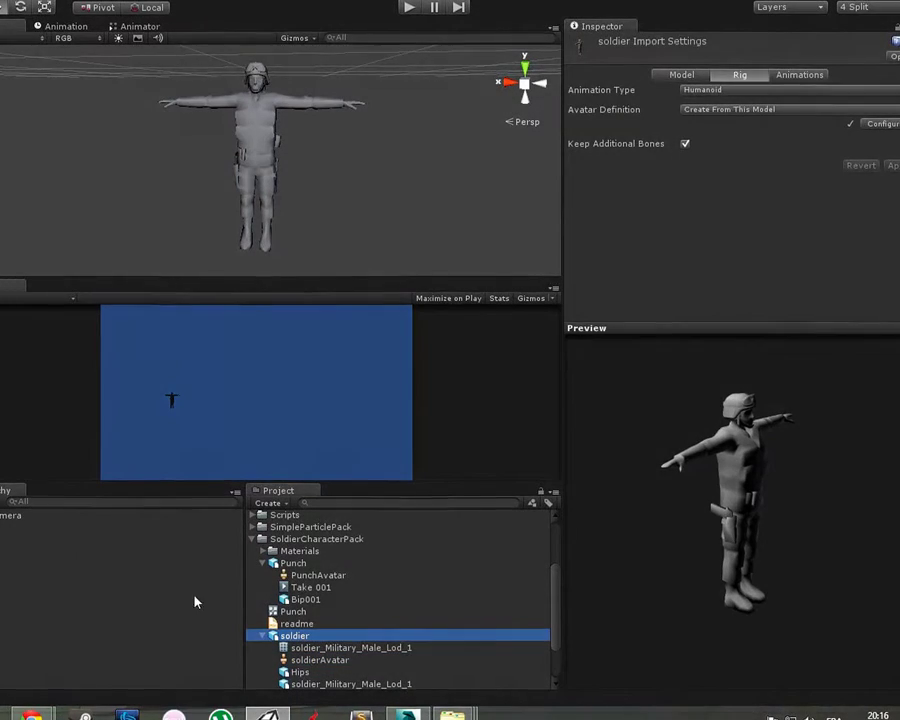
left_click(19, 531)
key("Delete")
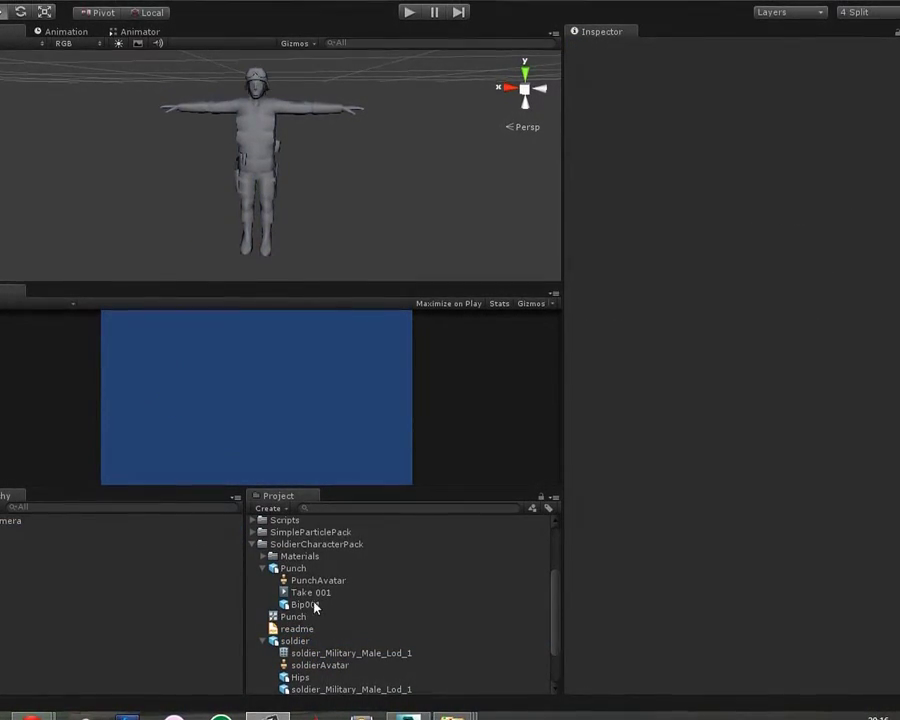
Import Ballet.FBX from the Dance folder in File Explorer into Unity's SoldierCharacterPack folder.
mouse_move(408, 716)
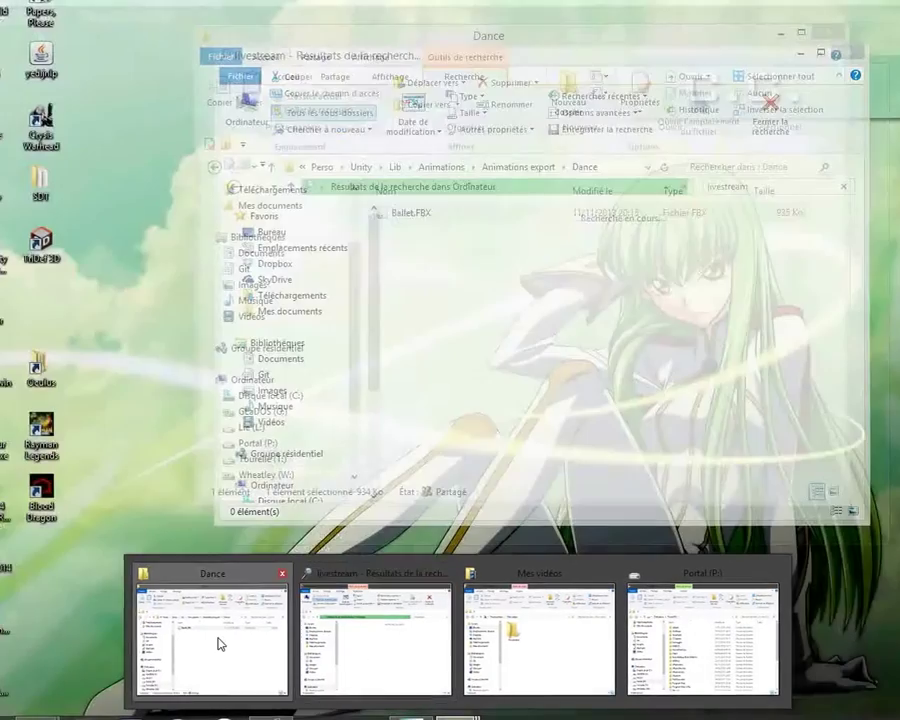
left_click(221, 643)
left_click_drag(318, 561, 346, 548)
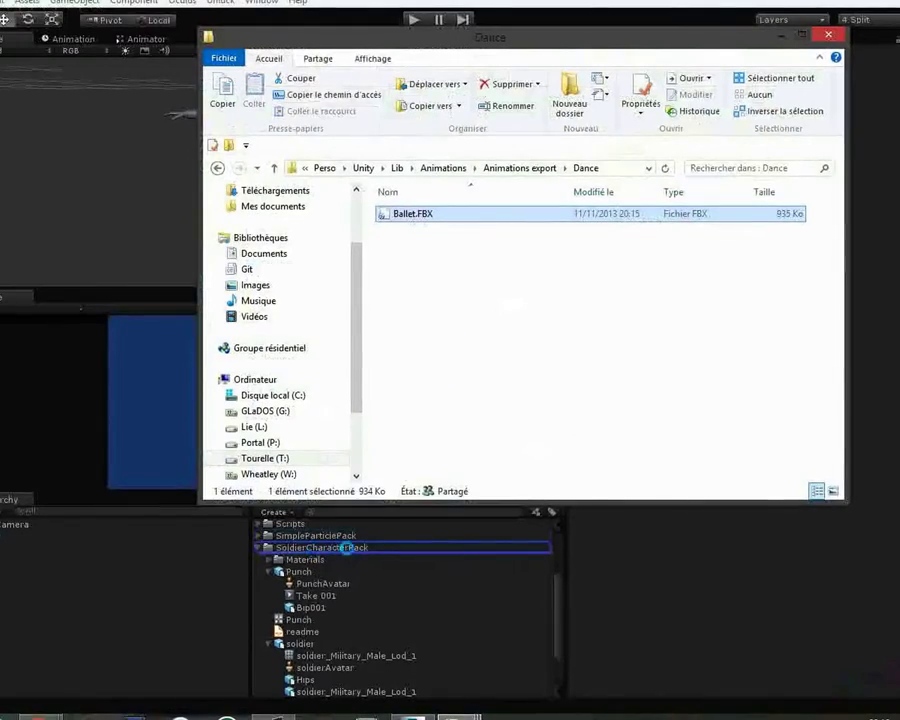
left_click(380, 550)
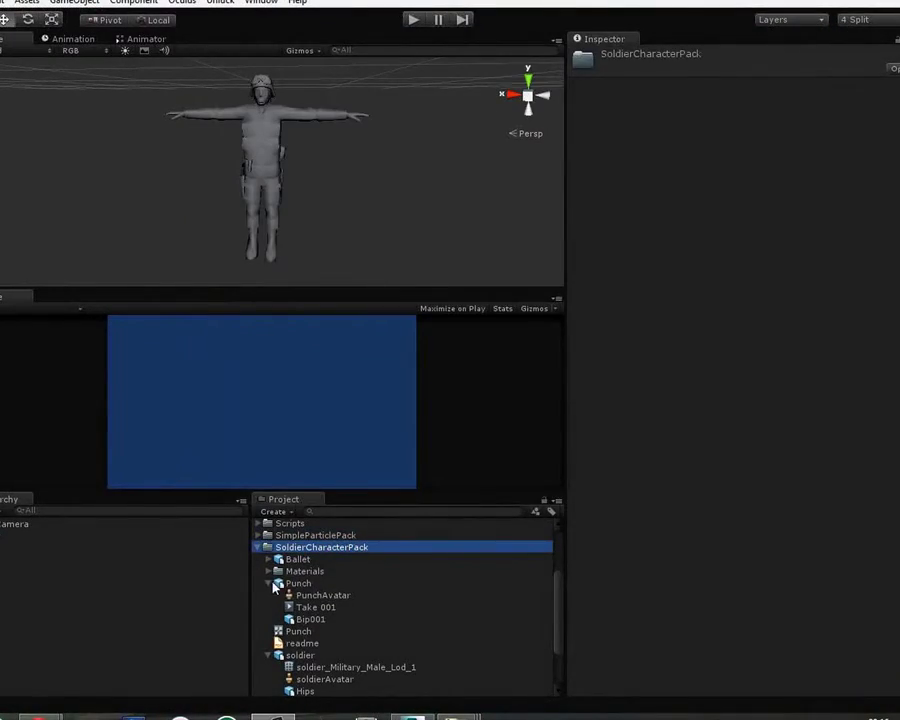
Set the Ballet model's rig Animation Type to Humanoid and preview its Take 001 clip, pausing the playback.
left_click(268, 620)
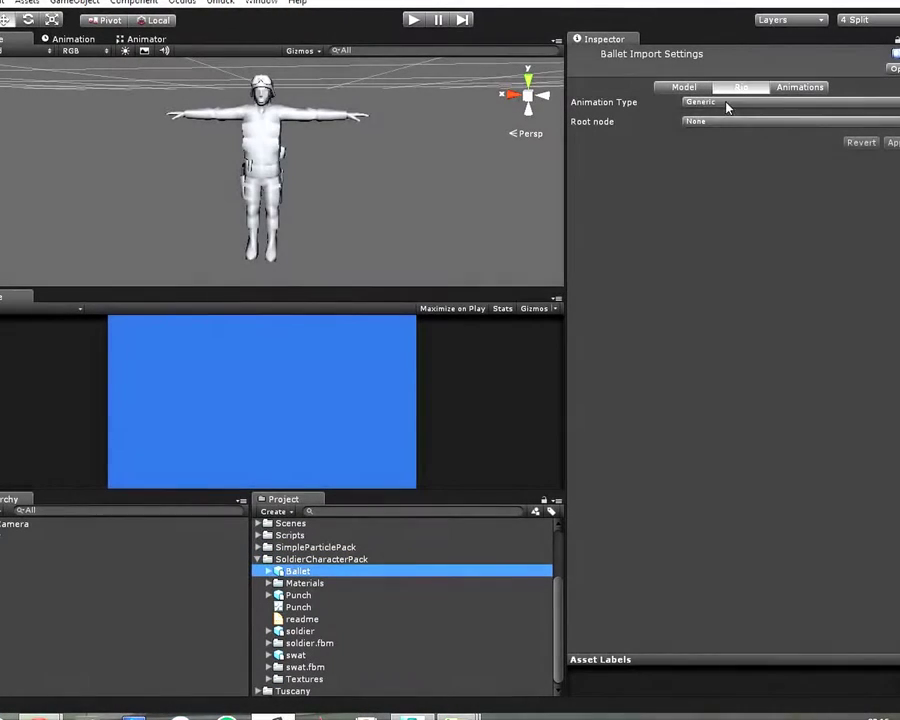
left_click(727, 103)
left_click(728, 168)
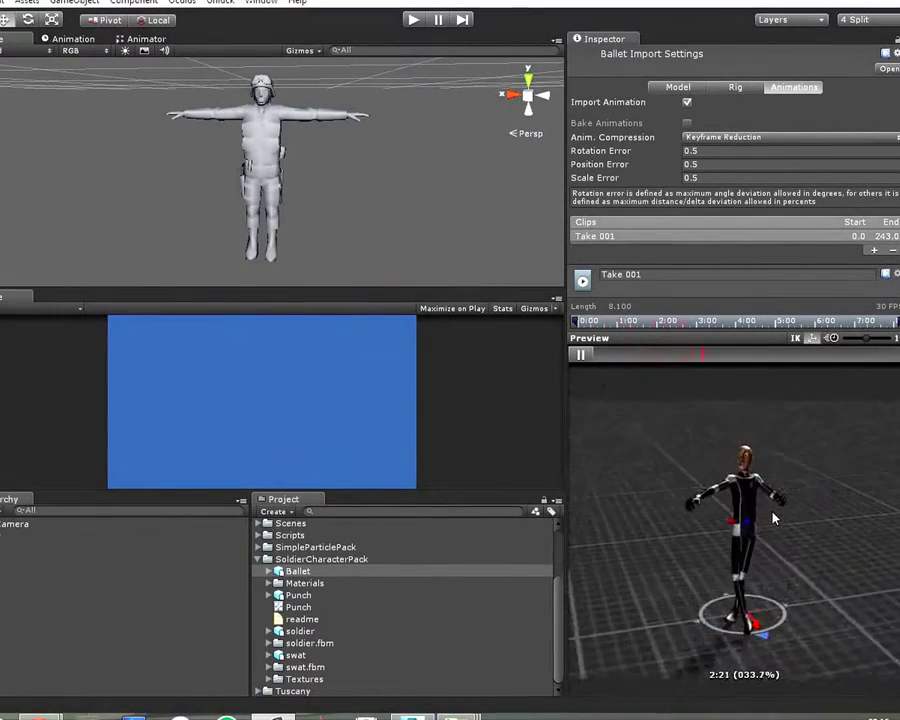
left_click(583, 358)
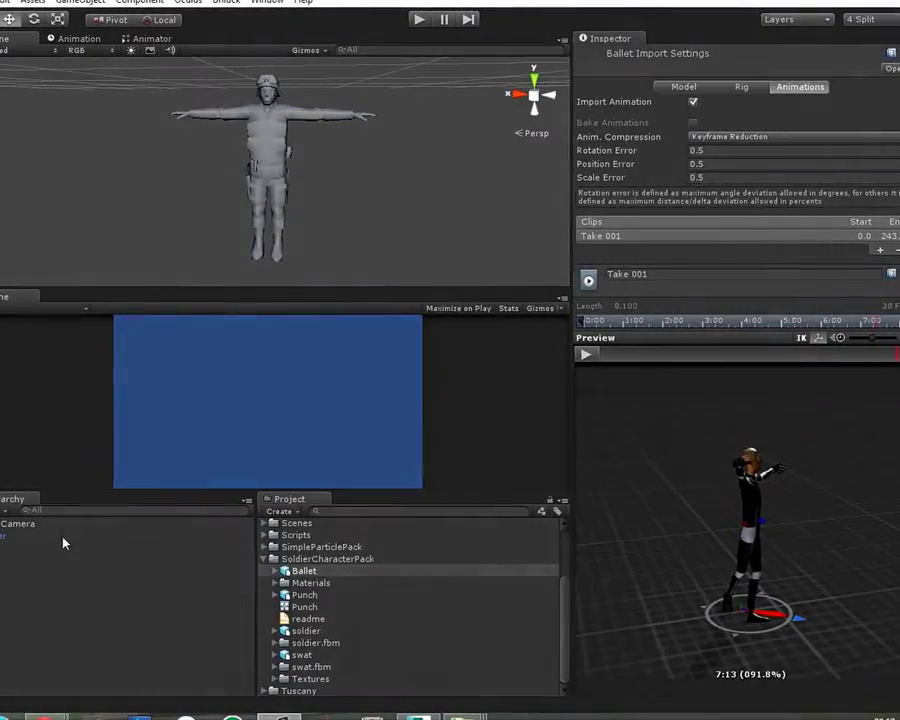
Assign Ballet's Take 001 clip to the soldier in the scene, saving the new animator controller as NewController.controller.
left_click(62, 536)
left_click(272, 571)
left_click_drag(330, 596, 733, 522)
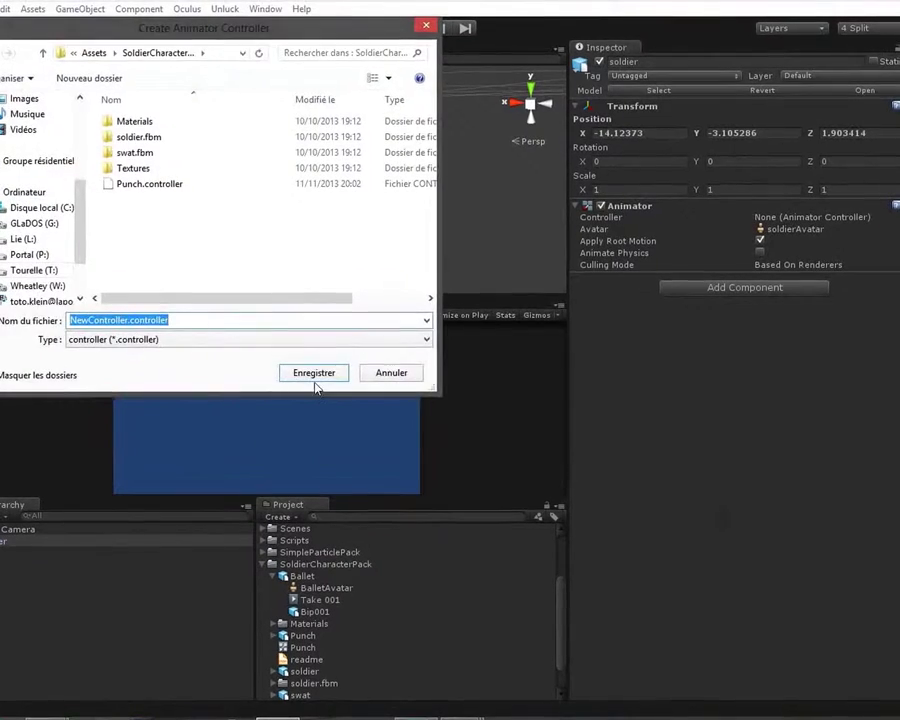
left_click(318, 373)
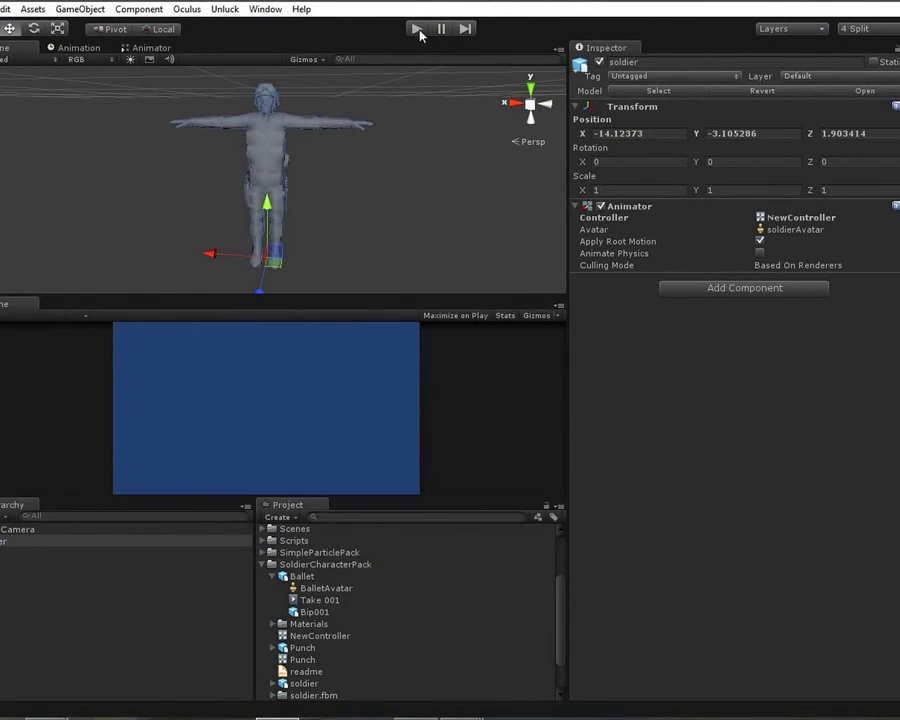